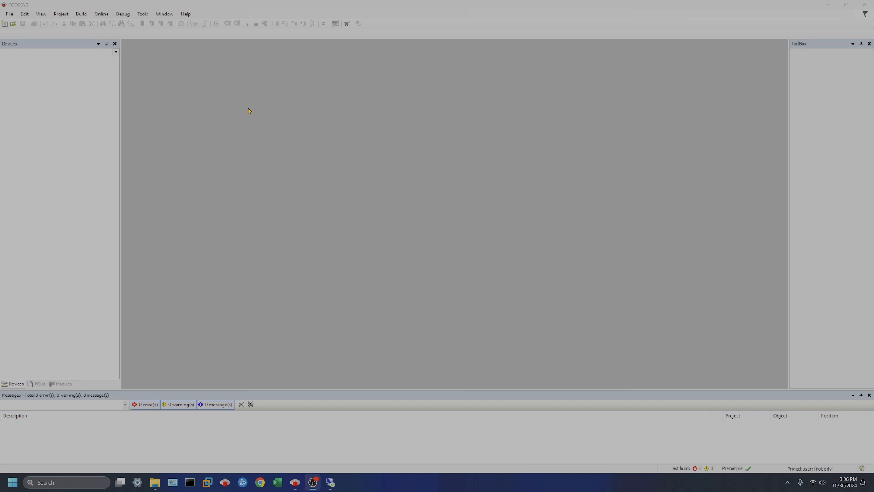
Step: Open Tools > Options and browse the CFC Editor view, print and monitoring settings
{"action": "left_click", "coordinate": [145, 14]}
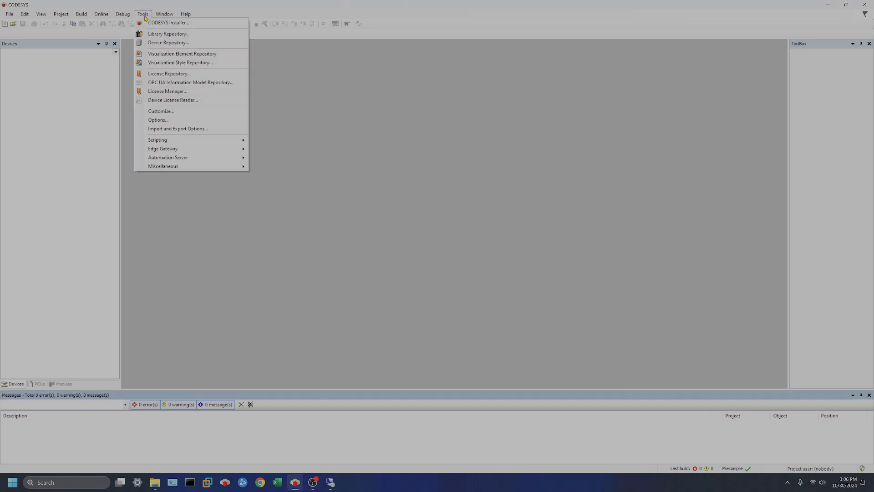
{"action": "left_click", "coordinate": [191, 120]}
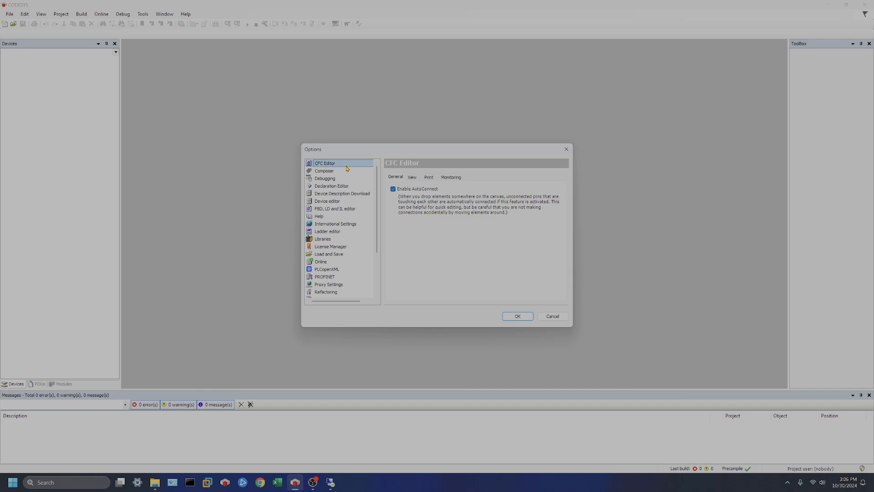
{"action": "left_click", "coordinate": [413, 178]}
{"action": "left_click", "coordinate": [429, 177]}
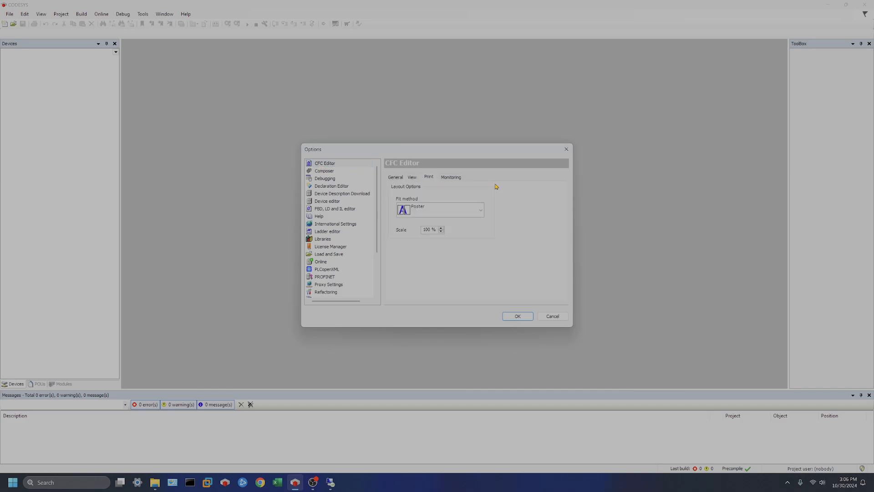
{"action": "left_click", "coordinate": [450, 176]}
Step: Look through FBD/LD/IL, PLCopenXML, Libraries and SmartCoding options, ending on Text editor
{"action": "left_click", "coordinate": [334, 210]}
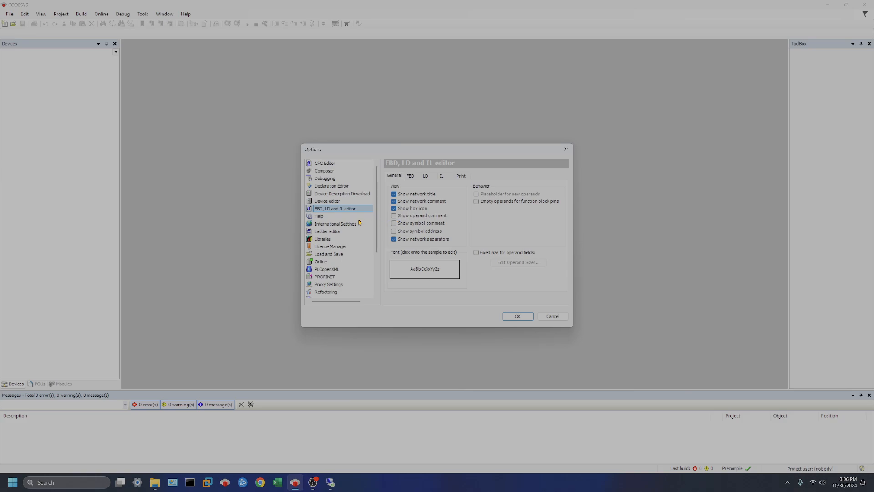
{"action": "left_click", "coordinate": [334, 272]}
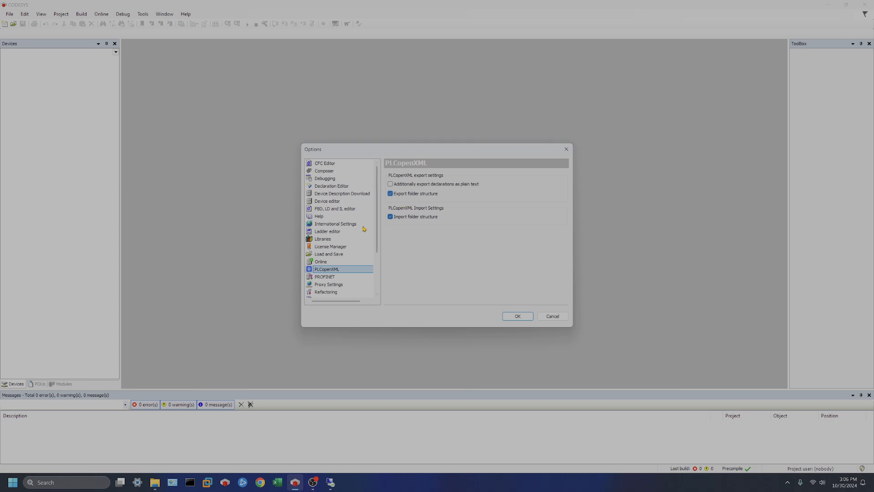
{"action": "scroll", "coordinate": [349, 241], "scroll_direction": "down", "scroll_amount": 1}
{"action": "left_click", "coordinate": [325, 217]}
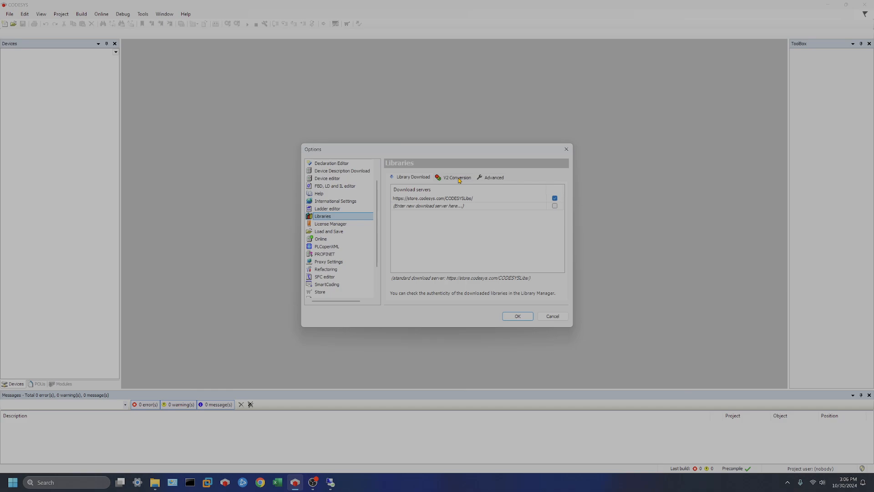
{"action": "scroll", "coordinate": [345, 251], "scroll_direction": "down", "scroll_amount": 1}
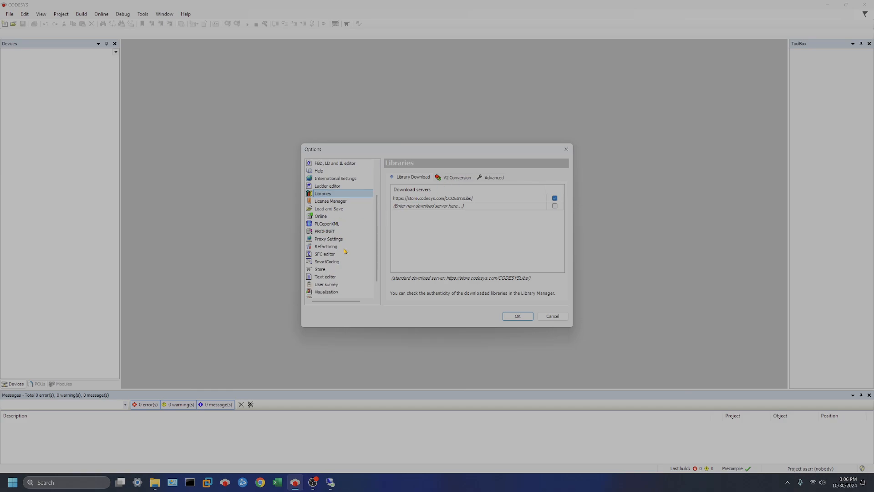
{"action": "scroll", "coordinate": [345, 250], "scroll_direction": "down", "scroll_amount": 1}
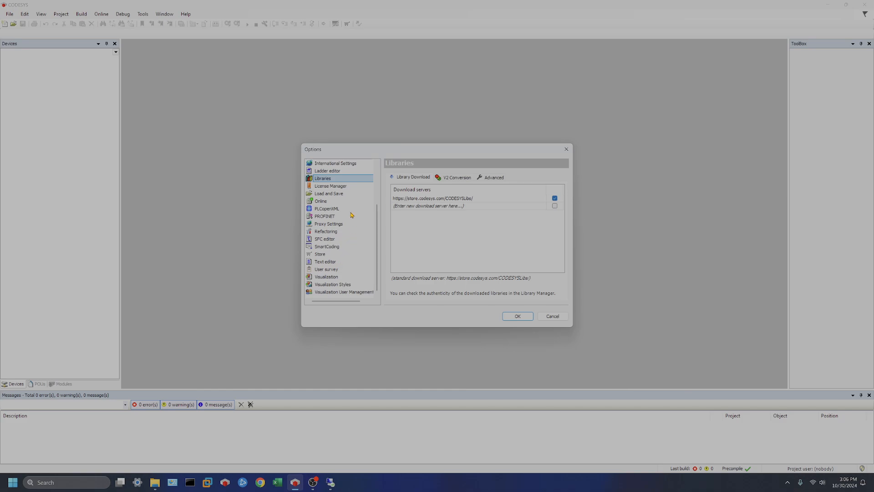
{"action": "left_click", "coordinate": [330, 247]}
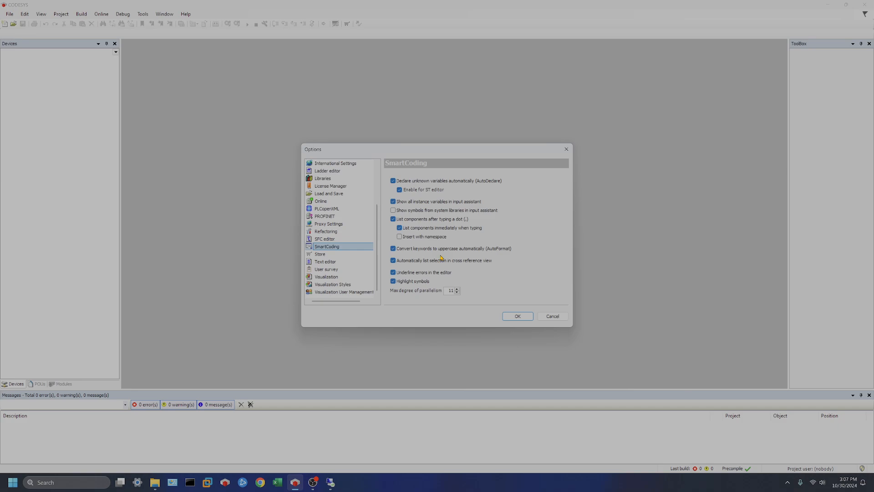
{"action": "left_click", "coordinate": [334, 262]}
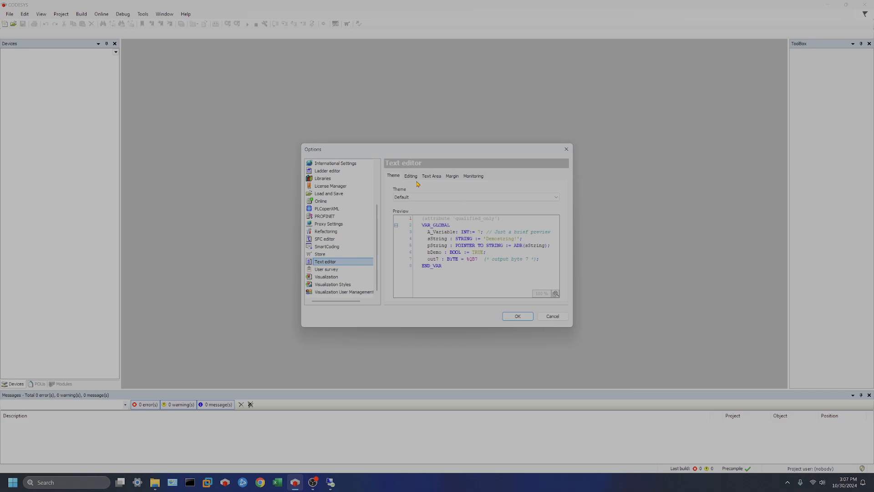
Step: Preview the Dark text editor theme, revert to Default, and confirm the Options with OK
{"action": "left_click", "coordinate": [439, 199]}
{"action": "left_click", "coordinate": [436, 198]}
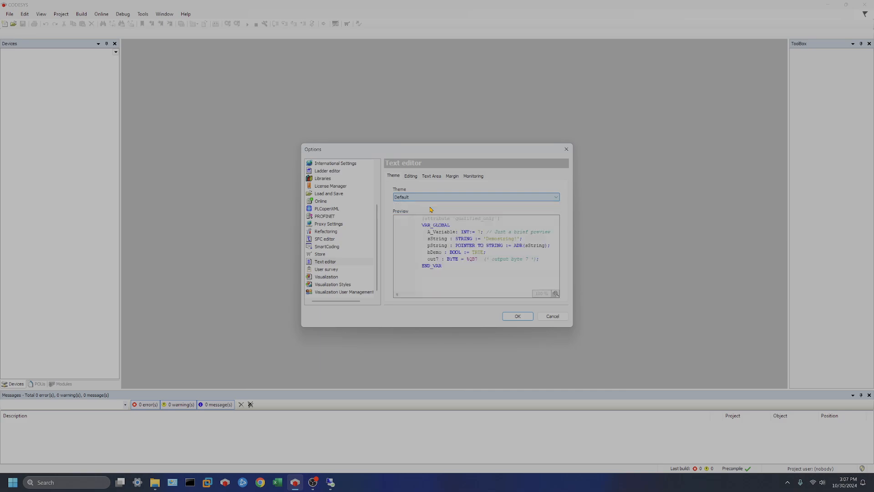
{"action": "left_click", "coordinate": [431, 198]}
{"action": "left_click", "coordinate": [431, 204]}
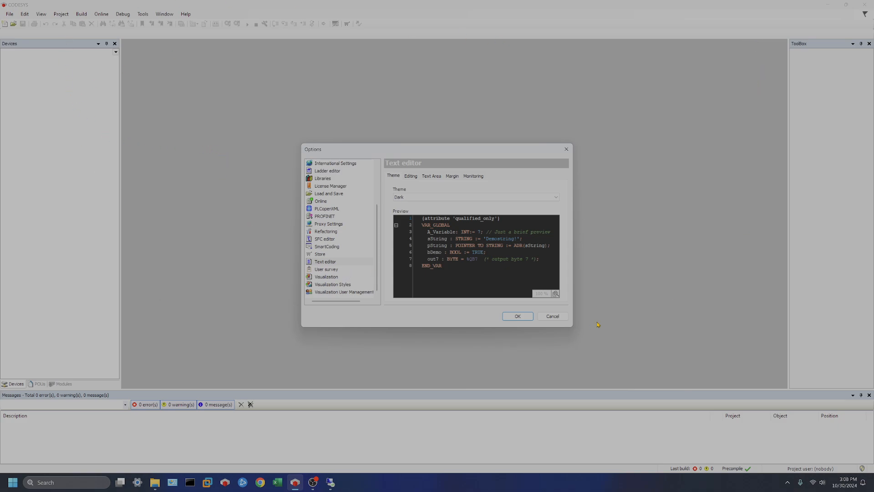
{"action": "left_click", "coordinate": [556, 197]}
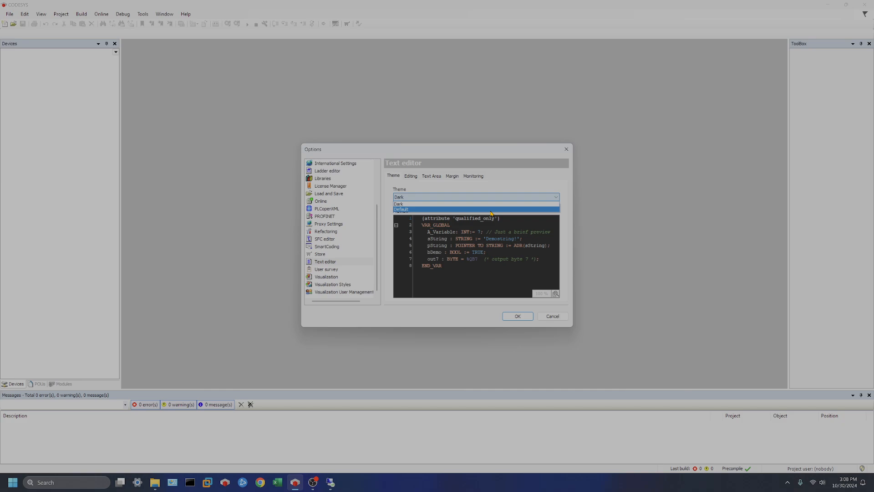
{"action": "left_click", "coordinate": [491, 210]}
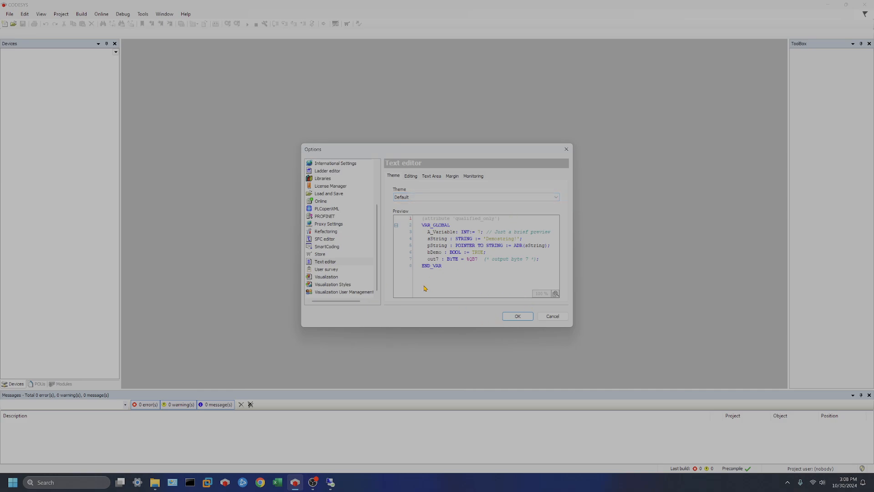
{"action": "left_click", "coordinate": [519, 316]}
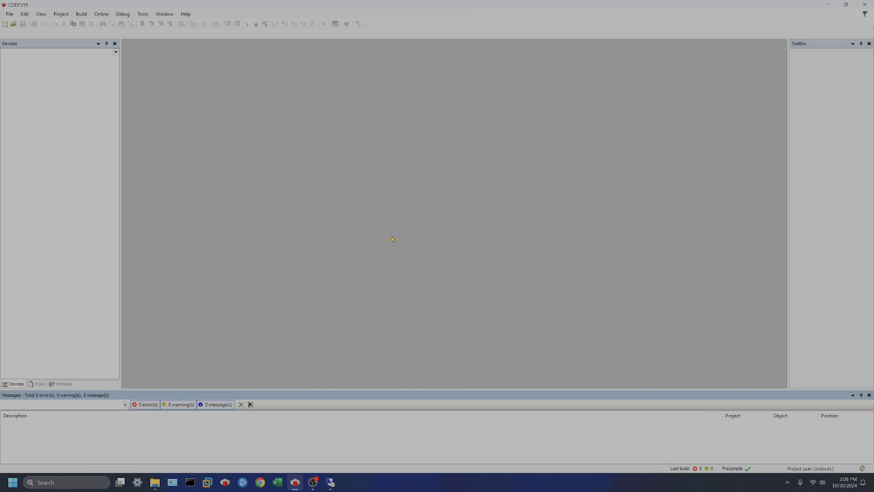
Step: Create a new Standard project named youtube1 from File > New Project
{"action": "left_click", "coordinate": [9, 13]}
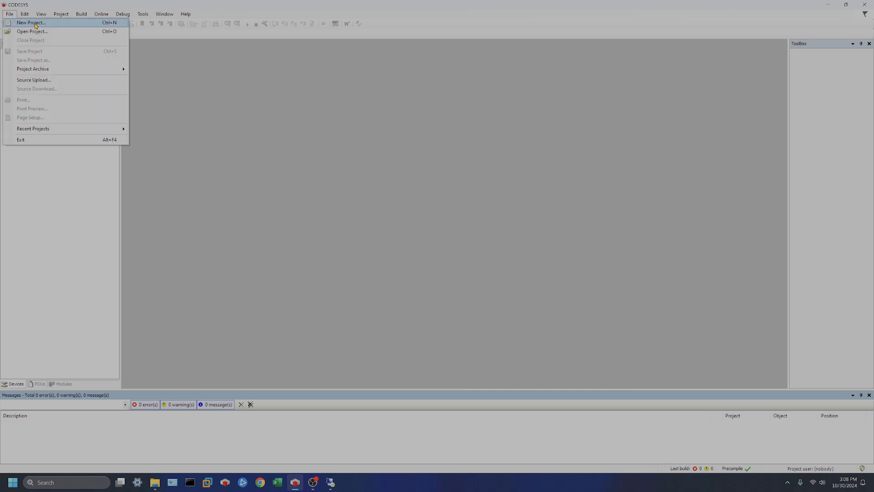
{"action": "left_click", "coordinate": [32, 23]}
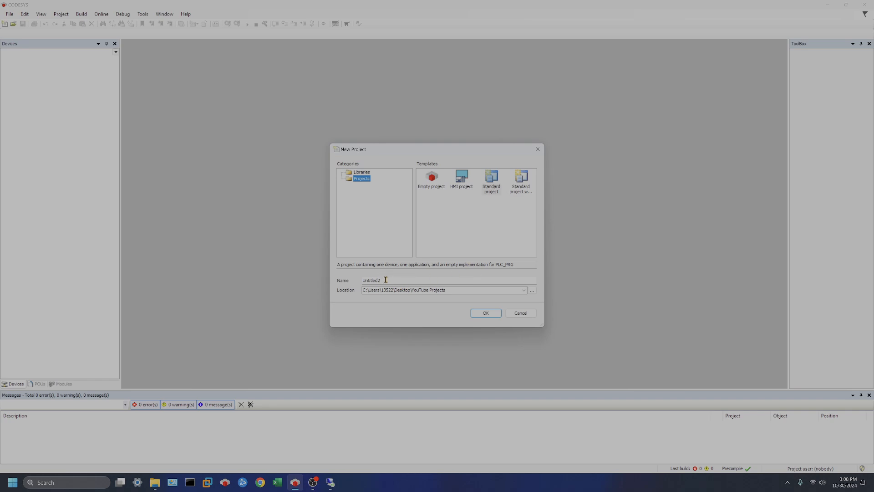
{"action": "left_click_drag", "start_coordinate": [389, 279], "coordinate": [358, 284]}
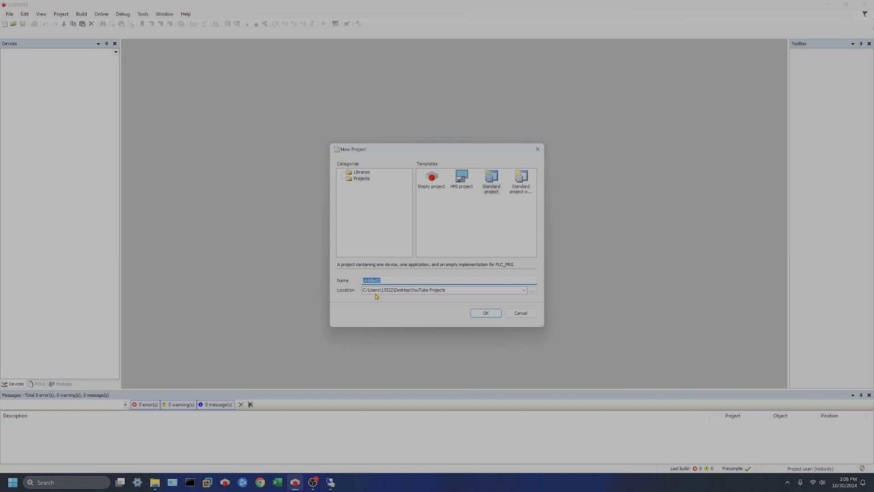
{"action": "type", "text": "youtube1"}
{"action": "left_click", "coordinate": [493, 185]}
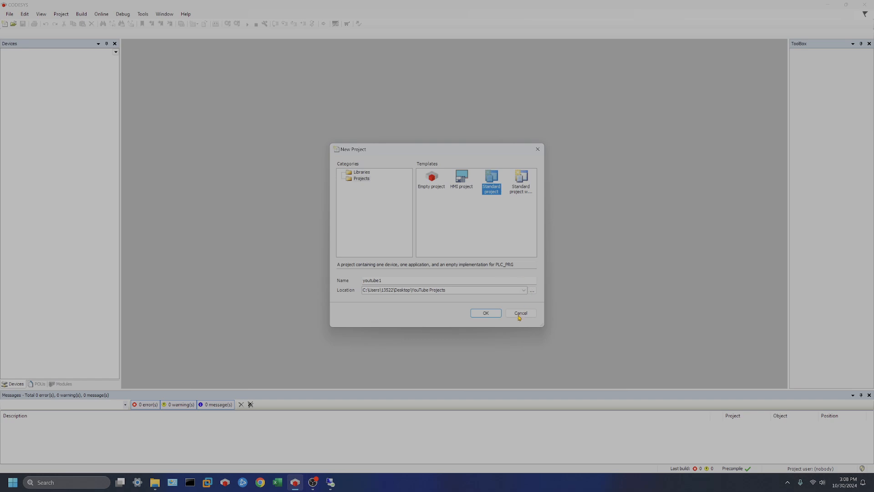
{"action": "left_click", "coordinate": [485, 314]}
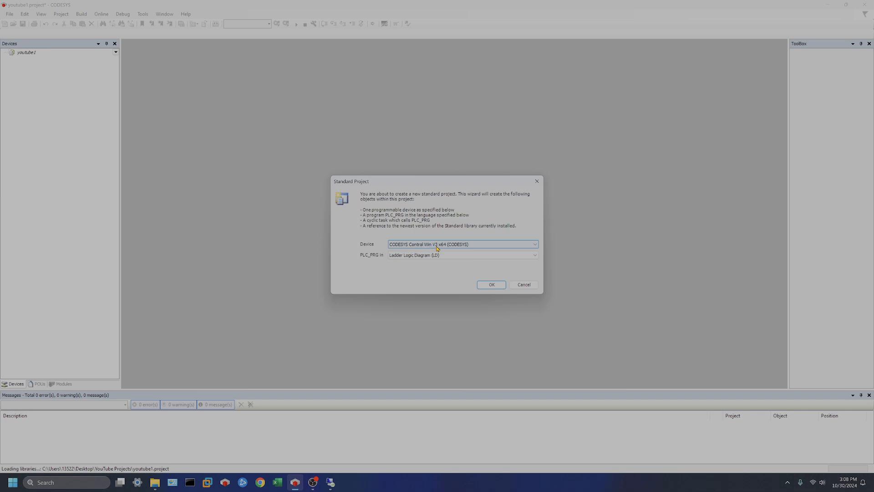
Step: Confirm device CODESYS Control Win V3 x64 and PLC_PRG in Ladder Logic Diagram (LD)
{"action": "left_click", "coordinate": [502, 248]}
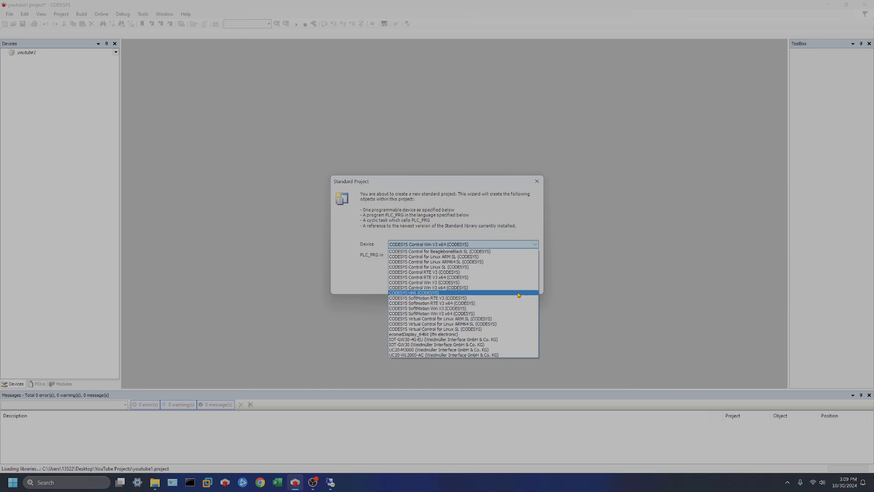
{"action": "left_click", "coordinate": [634, 271]}
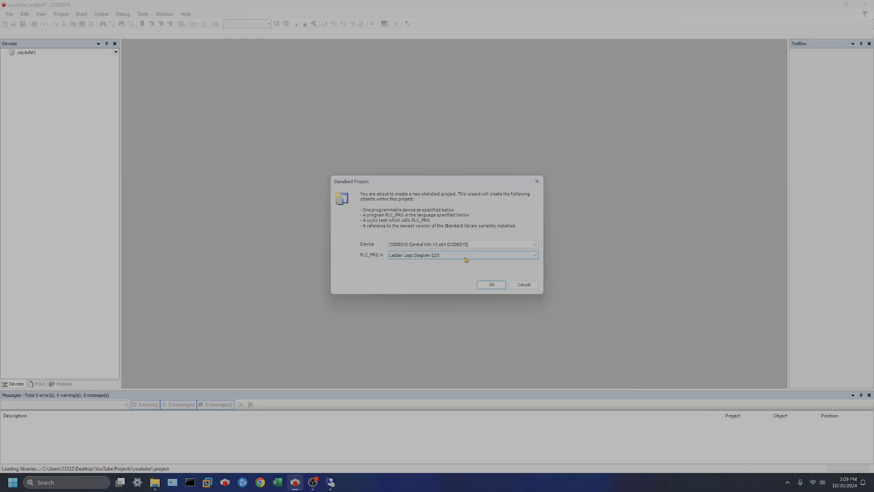
{"action": "left_click", "coordinate": [492, 257]}
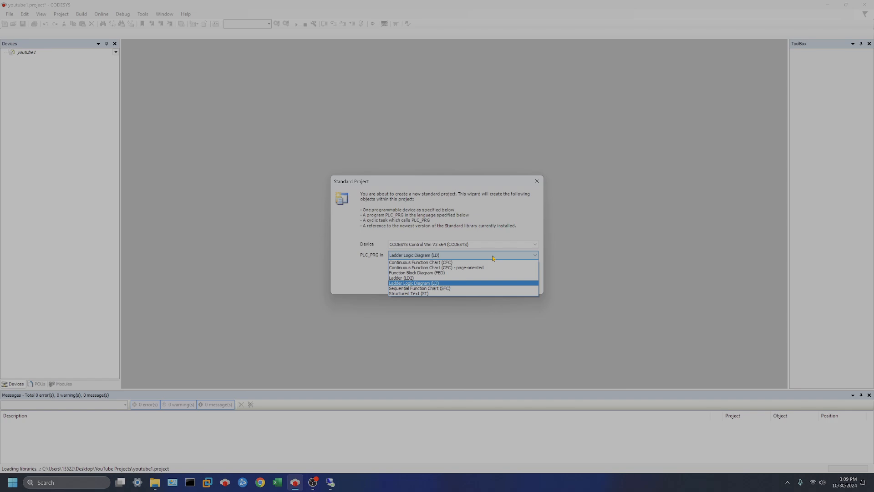
{"action": "left_click", "coordinate": [453, 284]}
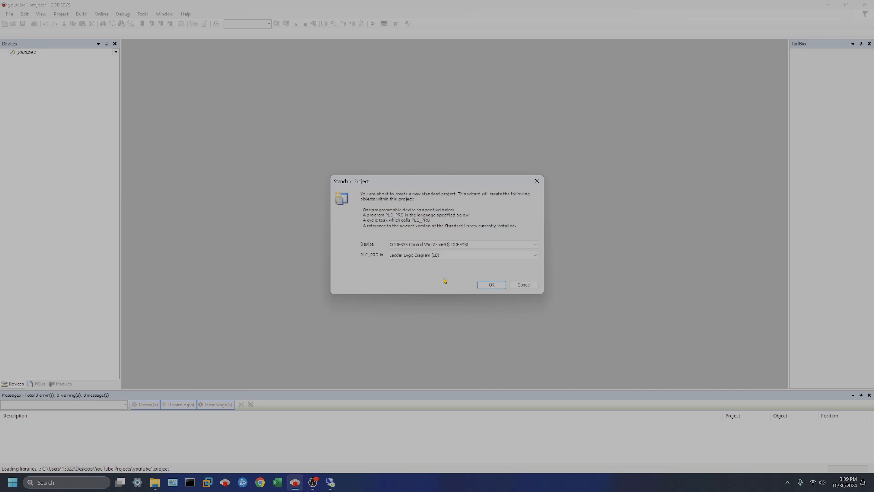
{"action": "left_click", "coordinate": [492, 286]}
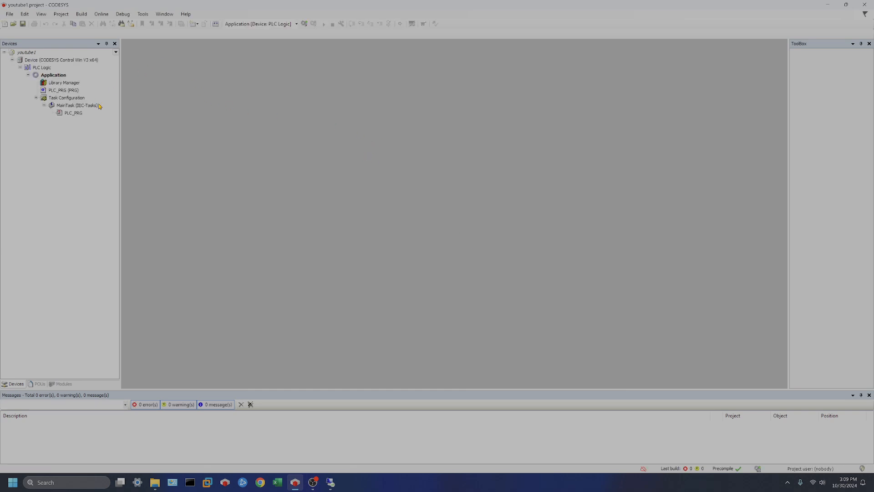
Step: Bring up the Device entry's context menu and dismiss it without changes
{"action": "left_click", "coordinate": [52, 61]}
{"action": "right_click", "coordinate": [44, 62]}
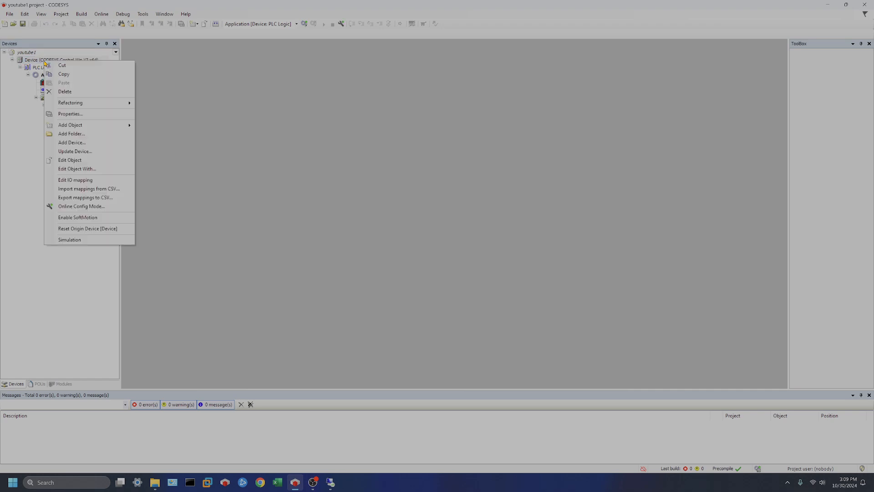
{"action": "mouse_move", "coordinate": [114, 103]}
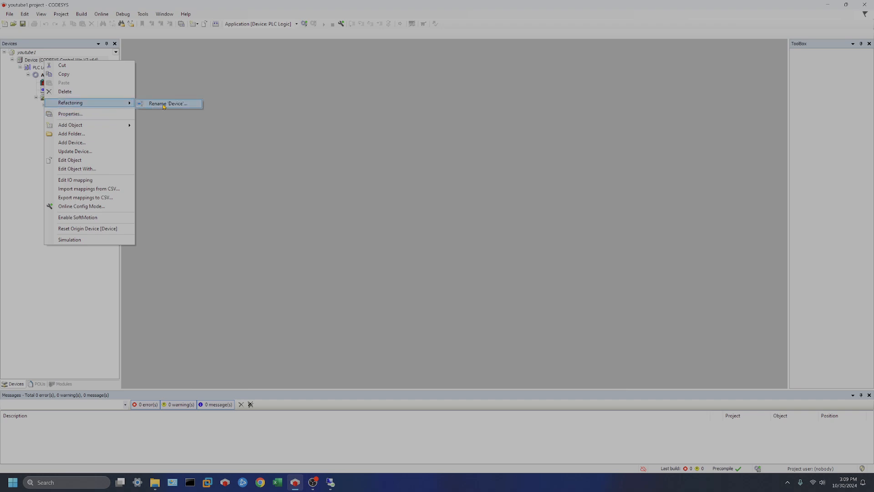
{"action": "left_click", "coordinate": [73, 260]}
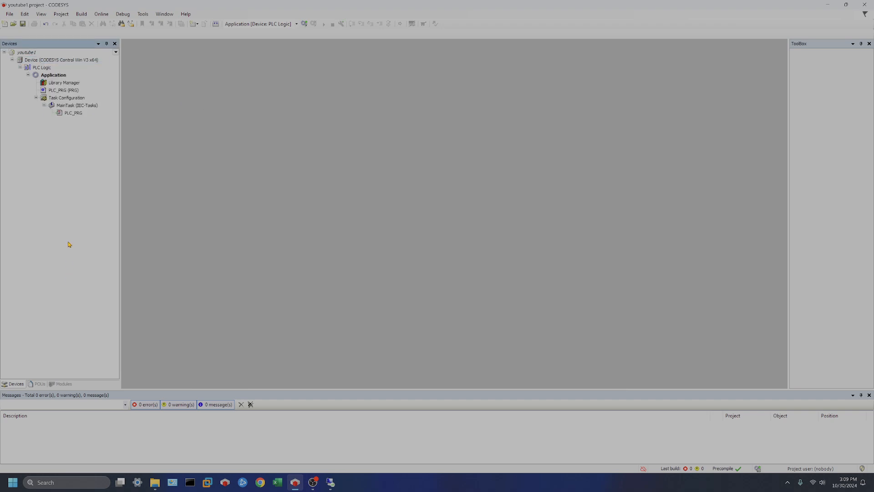
Step: Open PLC_PRG, Task Configuration and Library Manager as editors from the device tree
{"action": "double_click", "coordinate": [65, 90]}
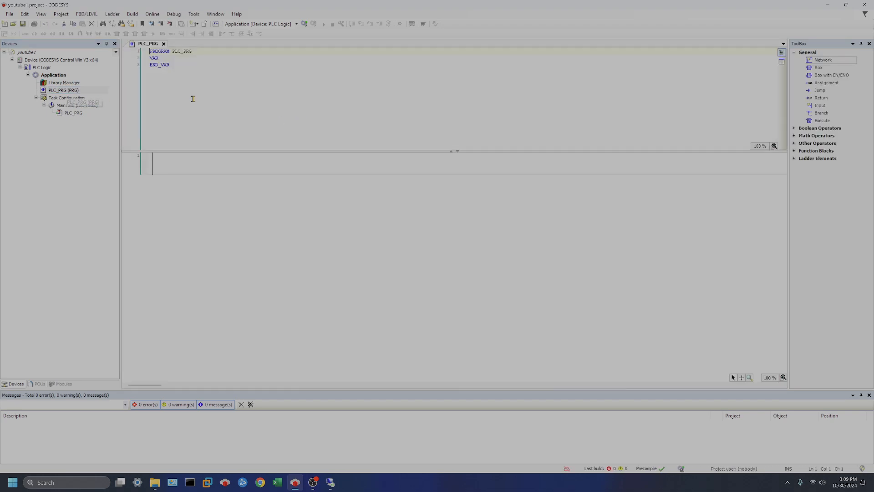
{"action": "left_click", "coordinate": [73, 97]}
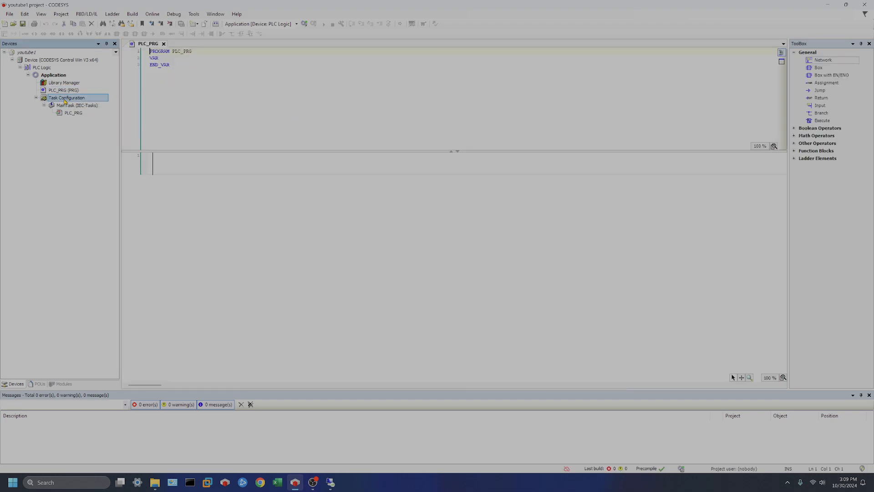
{"action": "left_click", "coordinate": [73, 112]}
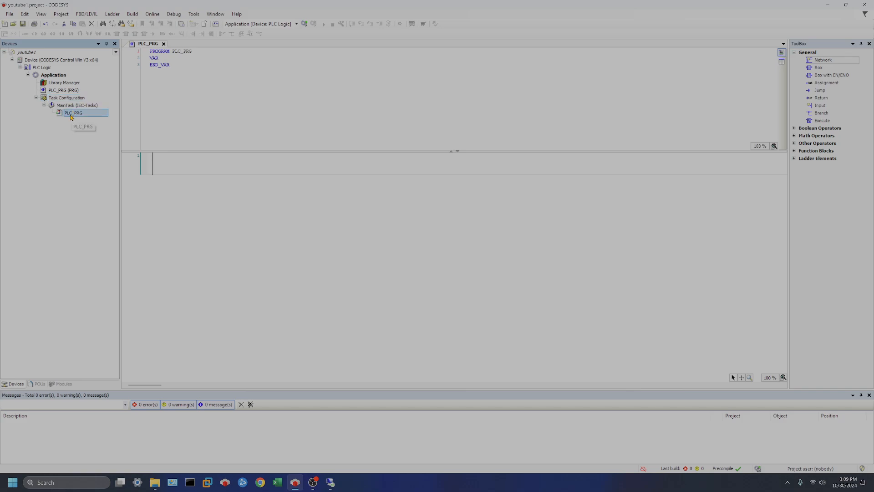
{"action": "left_click", "coordinate": [59, 99]}
{"action": "double_click", "coordinate": [59, 99]}
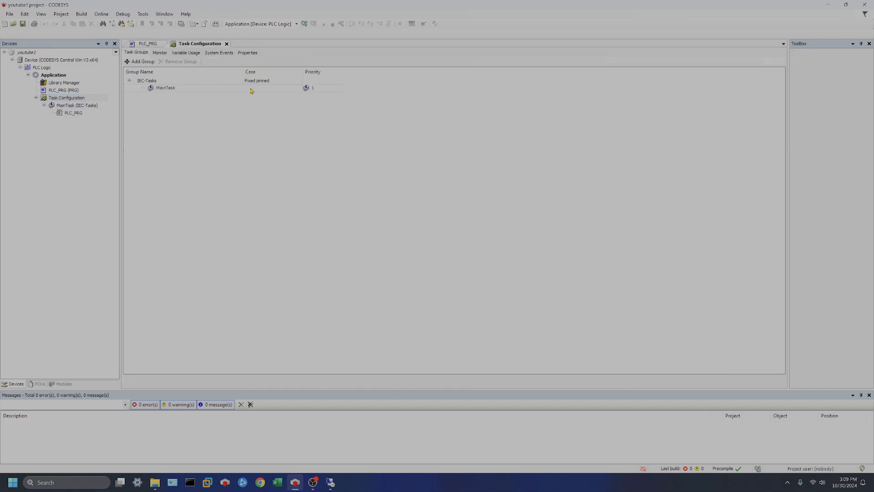
{"action": "double_click", "coordinate": [63, 82]}
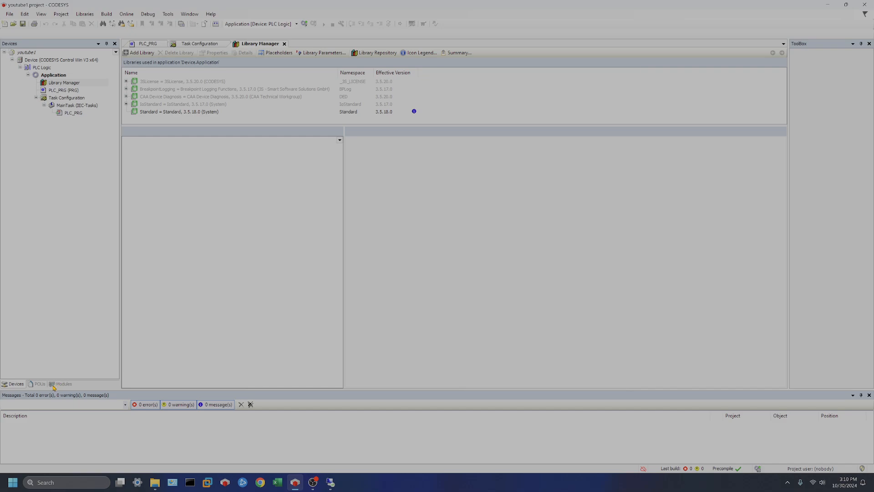
Step: Browse the POUs and Modules side panels and the Composer and View menus, returning to Devices
{"action": "left_click", "coordinate": [39, 384]}
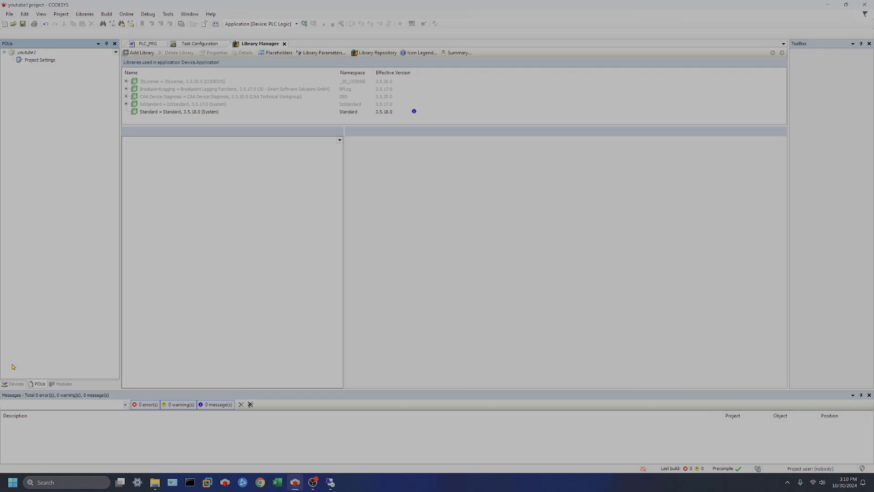
{"action": "left_click", "coordinate": [64, 383]}
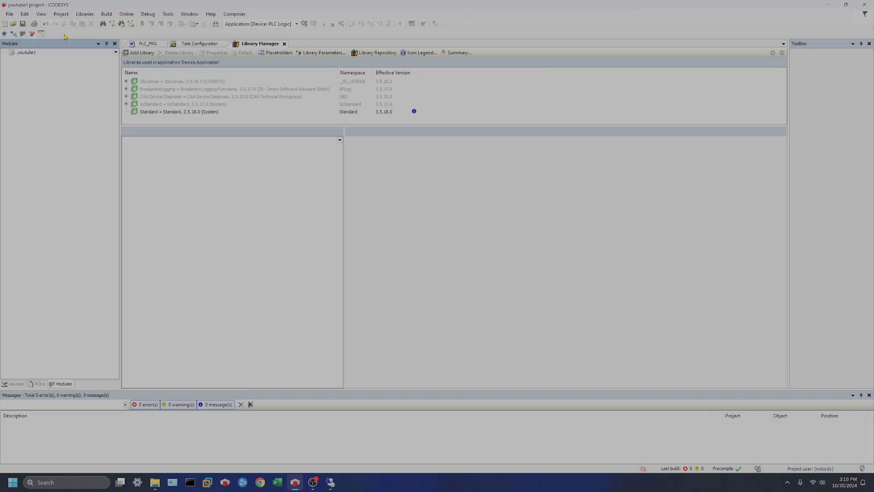
{"action": "left_click", "coordinate": [236, 15]}
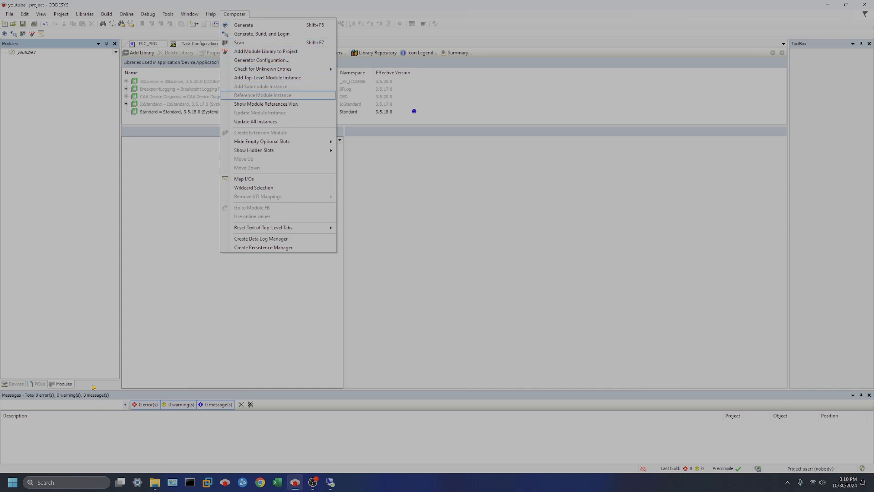
{"action": "left_click", "coordinate": [14, 387]}
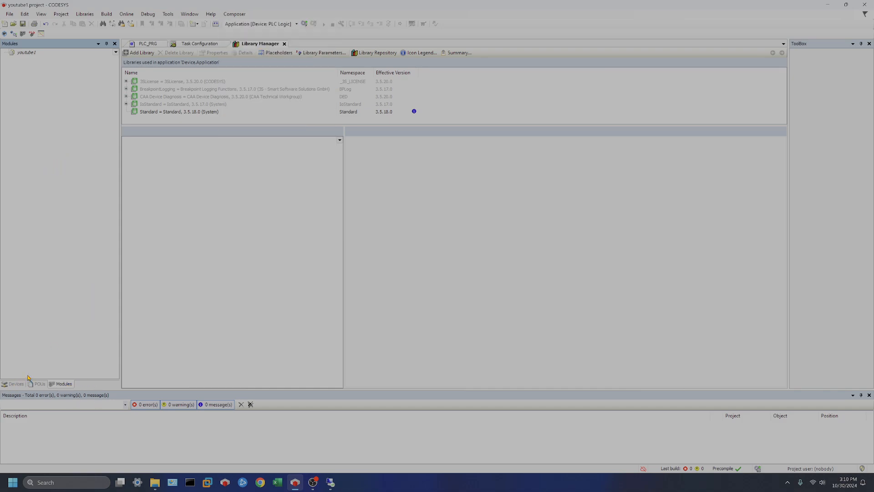
{"action": "left_click", "coordinate": [18, 385]}
{"action": "left_click", "coordinate": [41, 14]}
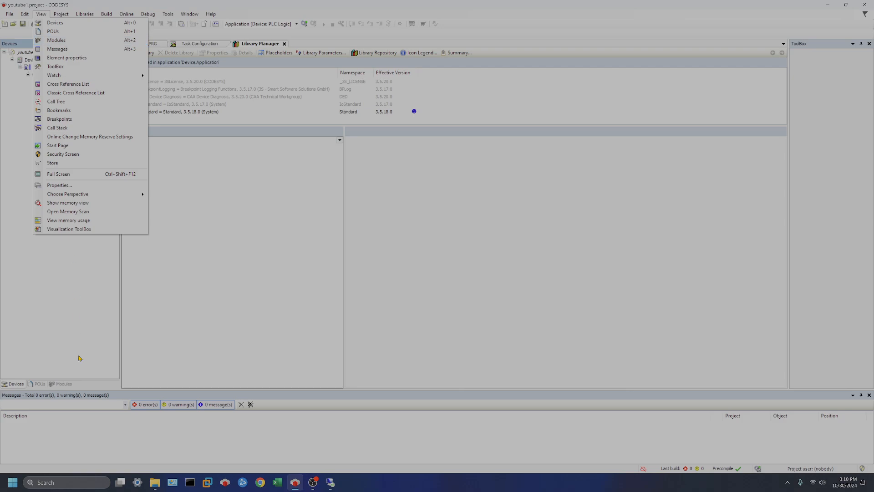
{"action": "left_click", "coordinate": [71, 320]}
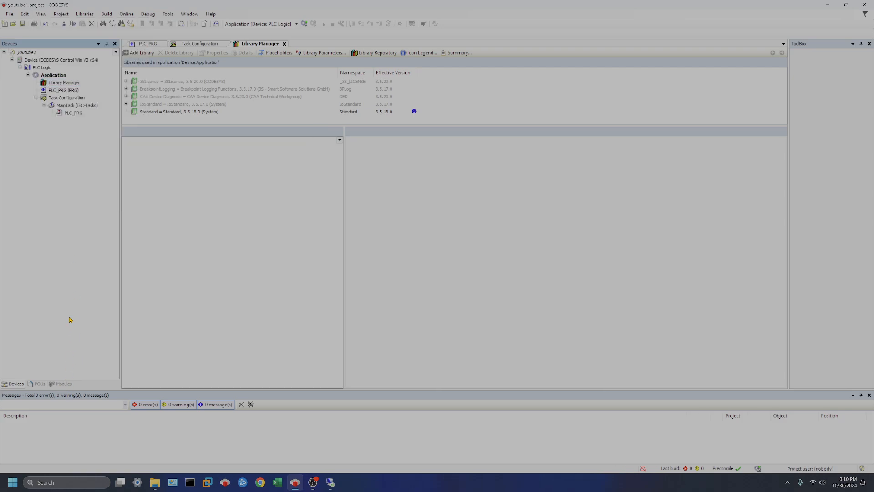
Step: Close the Library Manager, Task Configuration and PLC_PRG editor tabs
{"action": "left_click", "coordinate": [284, 43]}
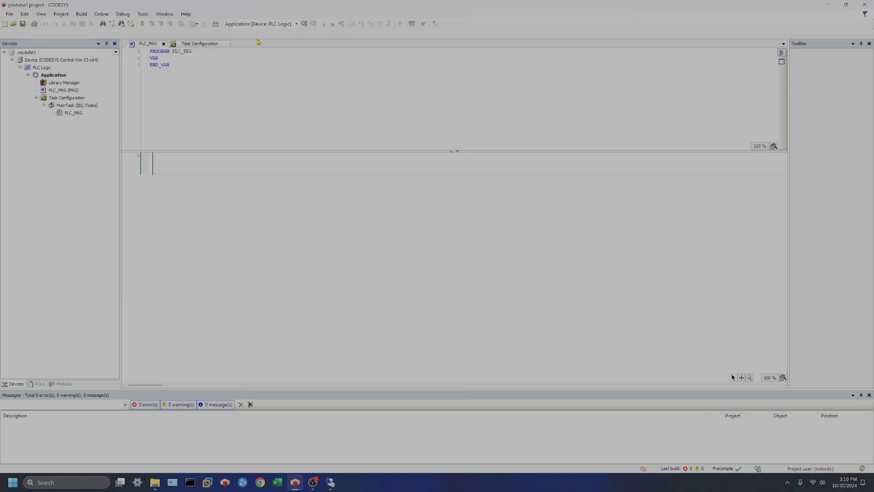
{"action": "left_click", "coordinate": [228, 44]}
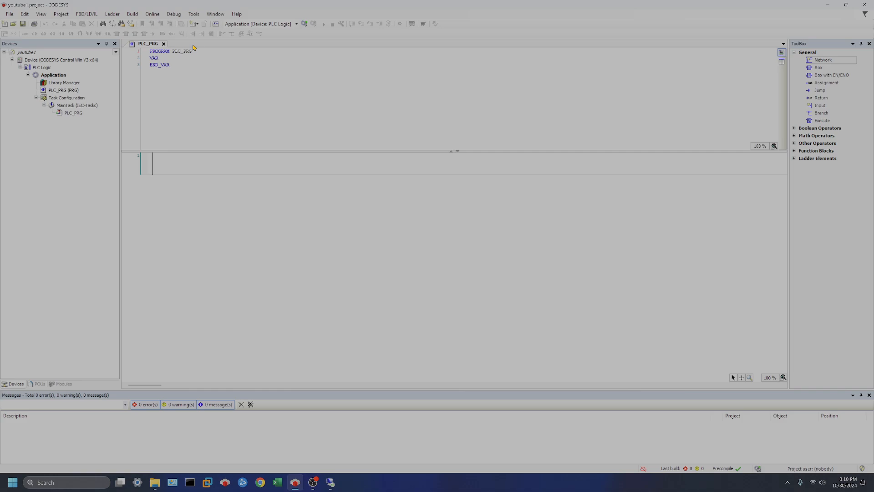
{"action": "left_click", "coordinate": [163, 43]}
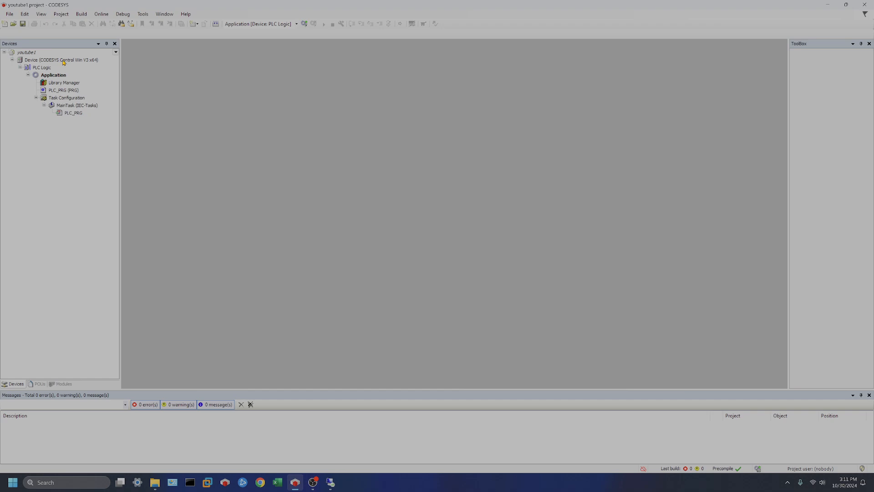
Step: Scan the network in the Device editor and set NEROSERV as the communication path
{"action": "double_click", "coordinate": [64, 60]}
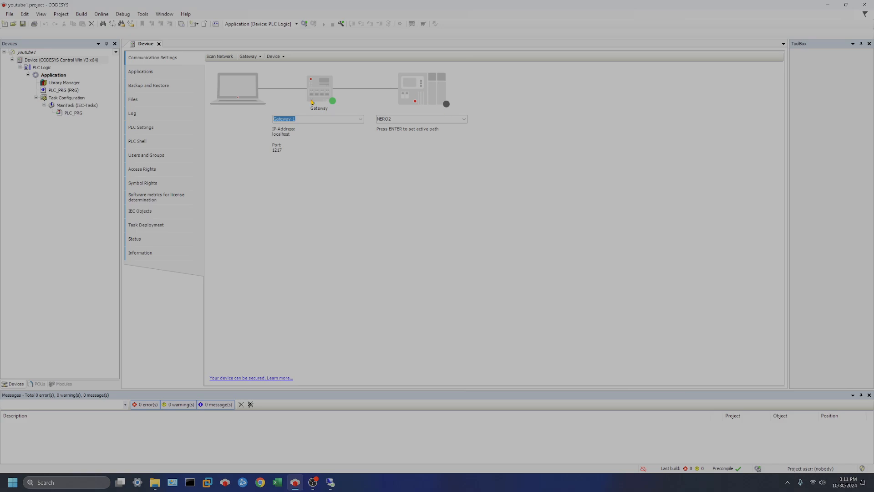
{"action": "left_click", "coordinate": [216, 59]}
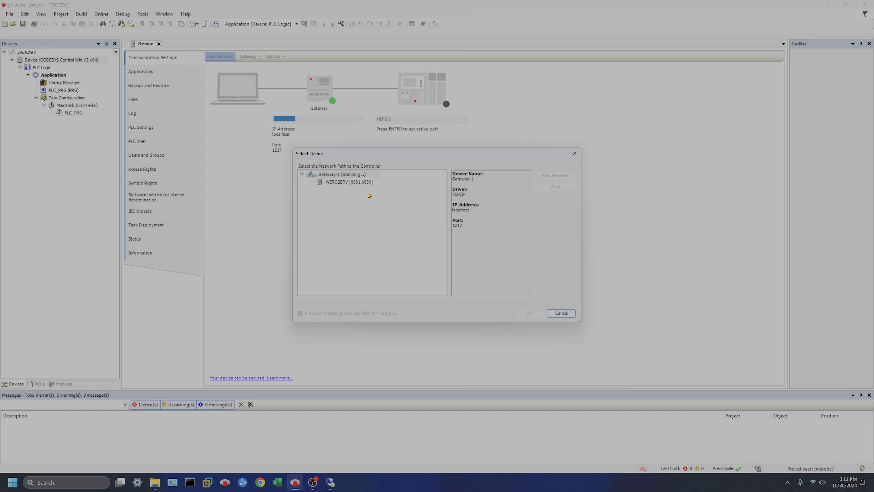
{"action": "left_click", "coordinate": [337, 183]}
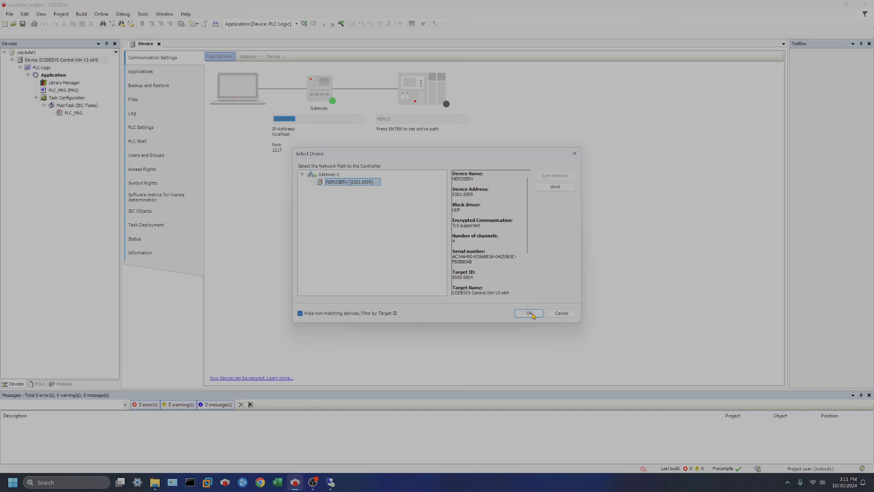
{"action": "left_click", "coordinate": [530, 314]}
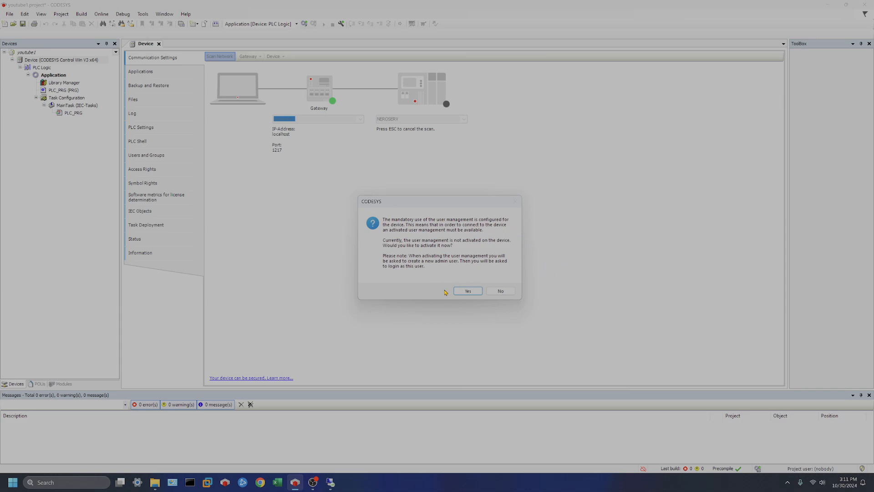
Step: Activate user management and add an Administrator device user with a user name and password
{"action": "left_click", "coordinate": [468, 291]}
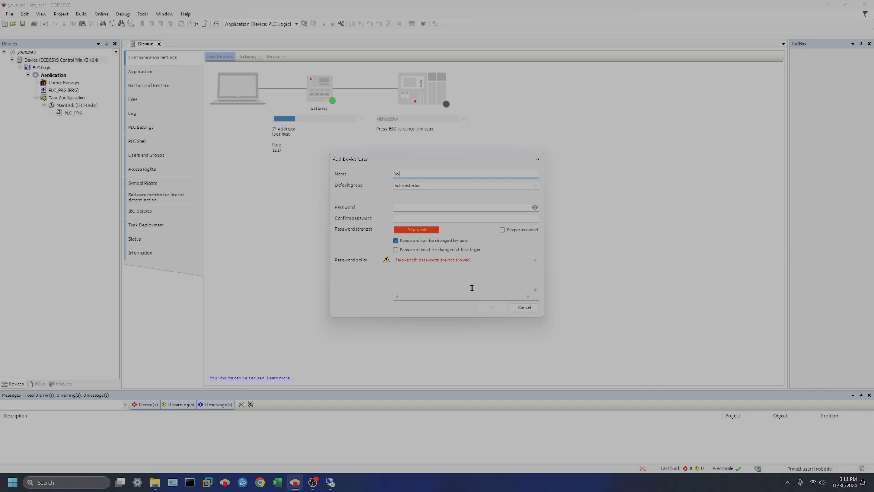
{"action": "type", "text": "Youtub"}
{"action": "key", "text": "BackSpace"}
{"action": "key", "text": "BackSpace"}
{"action": "key", "text": "BackSpace"}
{"action": "key", "text": "BackSpace"}
{"action": "type", "text": "Tube"}
{"action": "left_click", "coordinate": [413, 207]}
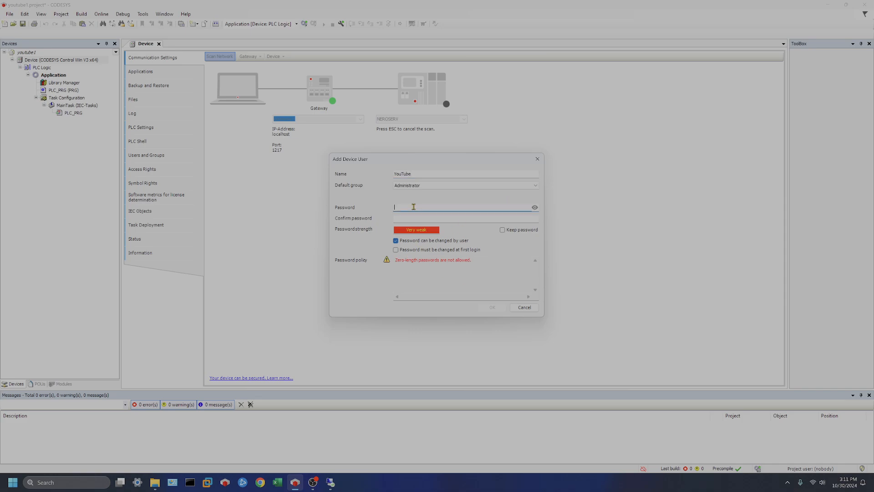
{"action": "type", "text": "1234"}
{"action": "left_click", "coordinate": [416, 216]}
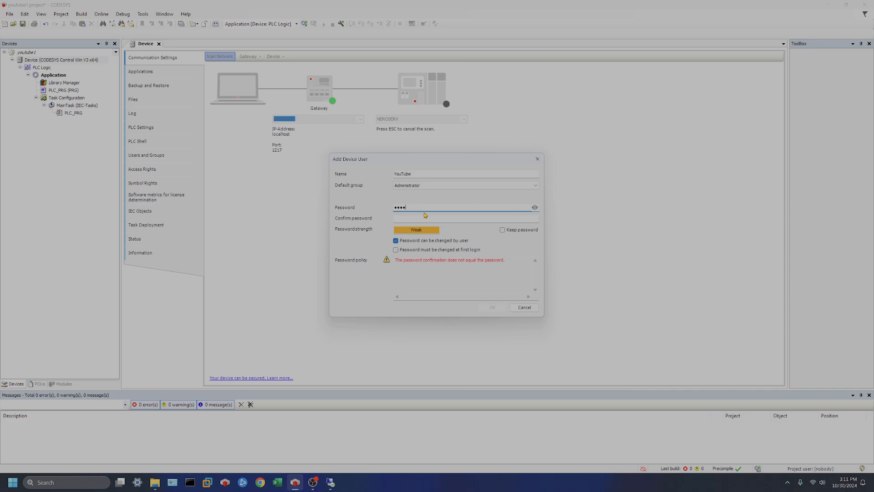
{"action": "type", "text": "1234"}
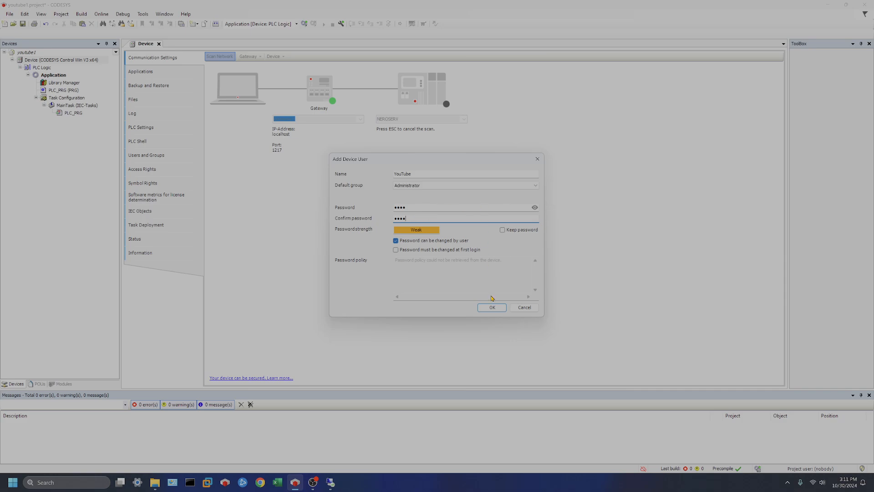
{"action": "left_click", "coordinate": [498, 308]}
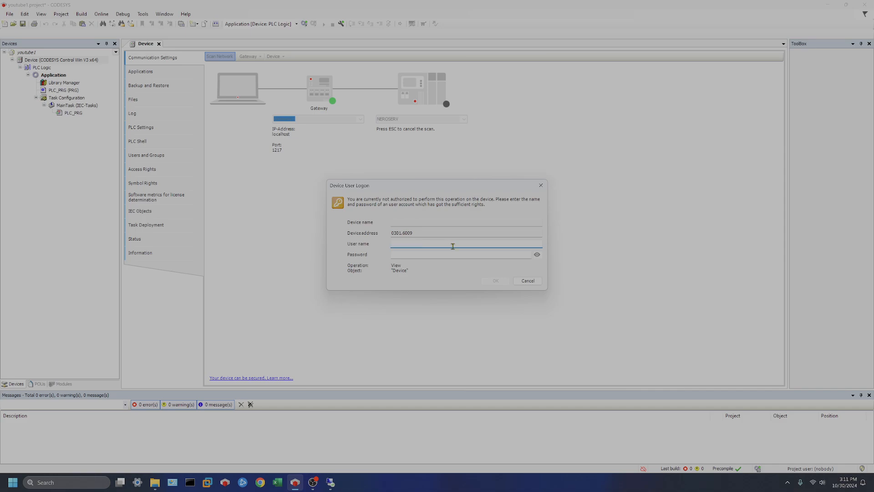
Step: Log on to the device with the new user's name and password
{"action": "type", "text": "A"}
{"action": "key", "text": "BackSpace"}
{"action": "type", "text": "YouTube"}
{"action": "key", "text": "Tab"}
{"action": "type", "text": "****"}
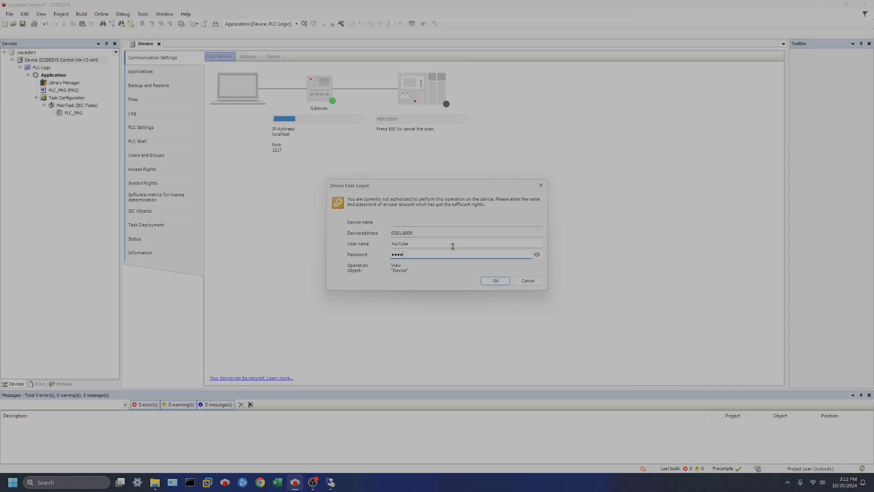
{"action": "key", "text": "Return"}
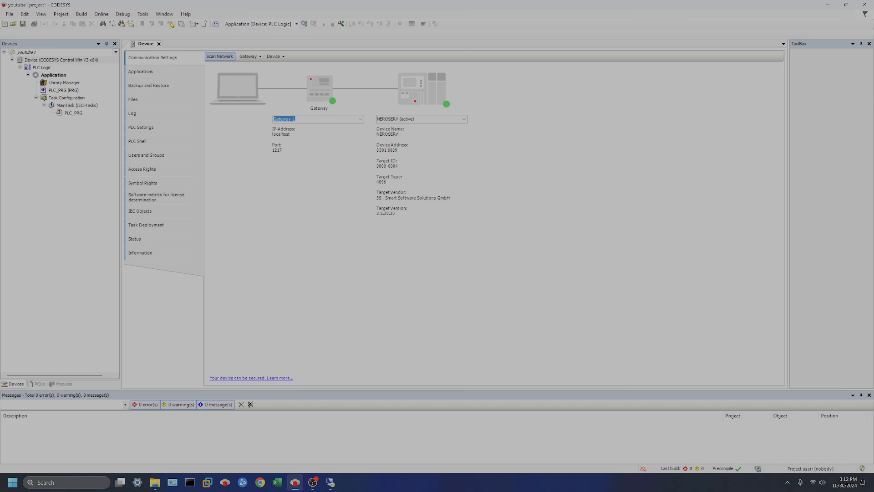
Step: Check the Online menu, then build the application
{"action": "left_click", "coordinate": [101, 14]}
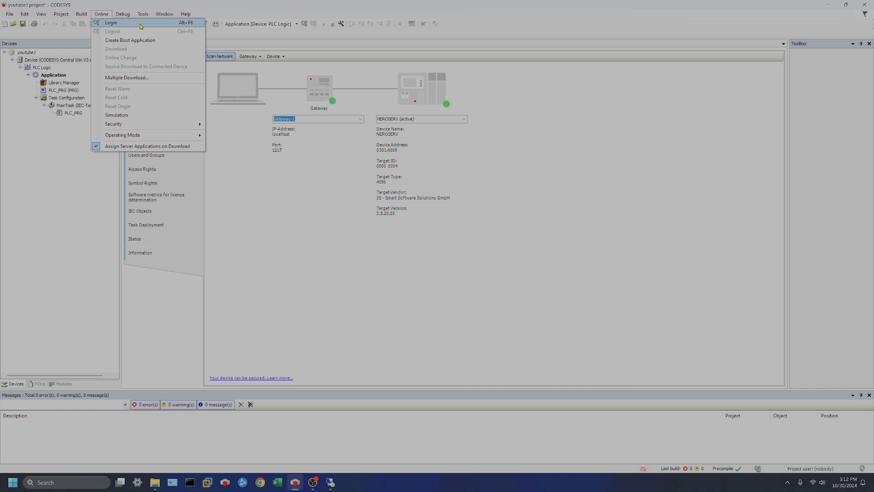
{"action": "left_click", "coordinate": [283, 199]}
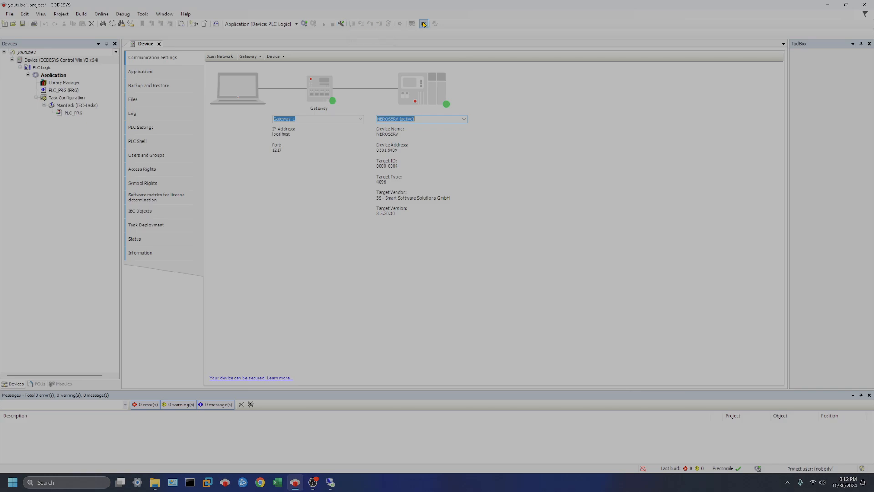
{"action": "left_click", "coordinate": [218, 26]}
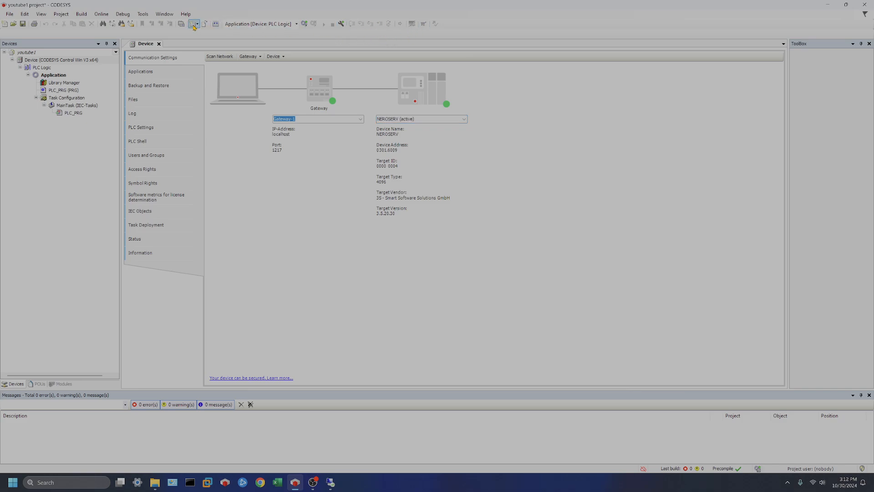
Step: Log in to the NEROSERV device and accept creating and downloading the Application
{"action": "left_click", "coordinate": [304, 24]}
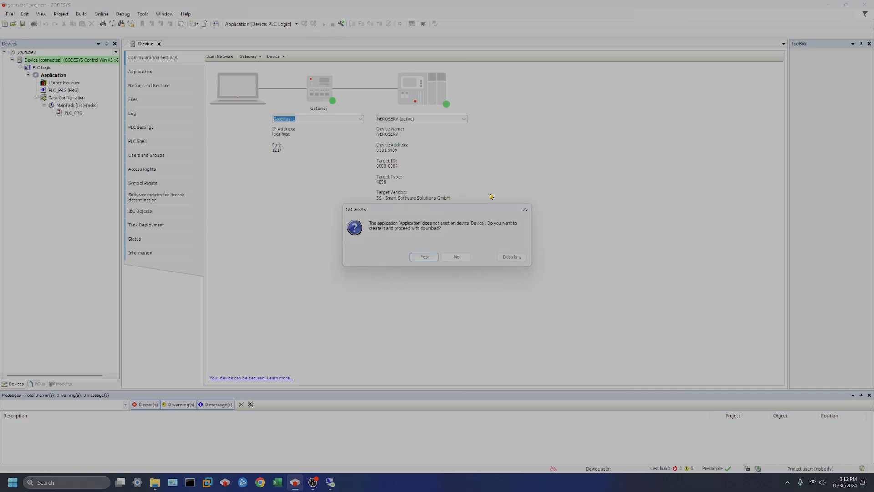
{"action": "left_click_drag", "start_coordinate": [369, 223], "coordinate": [518, 223]}
{"action": "left_click", "coordinate": [396, 224]}
{"action": "left_click_drag", "start_coordinate": [370, 229], "coordinate": [475, 234]}
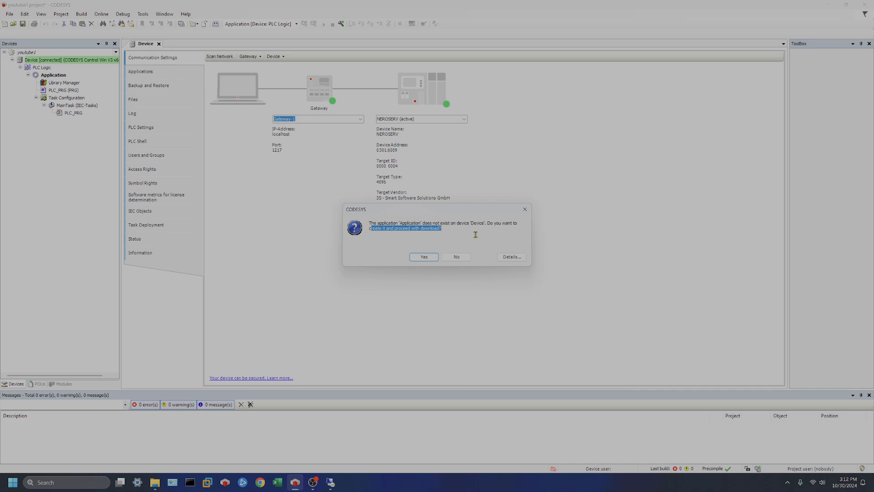
{"action": "left_click", "coordinate": [467, 236]}
{"action": "left_click", "coordinate": [424, 257]}
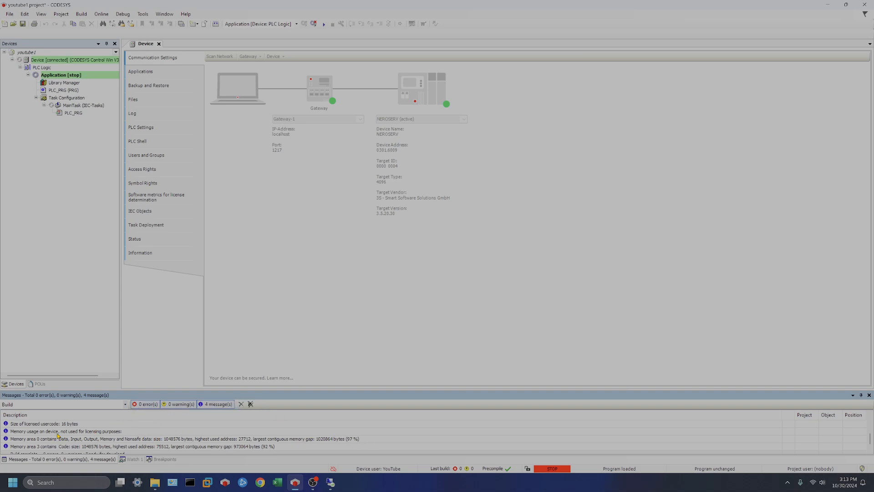
Step: Start the downloaded application on the Control Win V3 PLC, then log out of the device
{"action": "scroll", "coordinate": [119, 436], "scroll_direction": "down", "scroll_amount": 1}
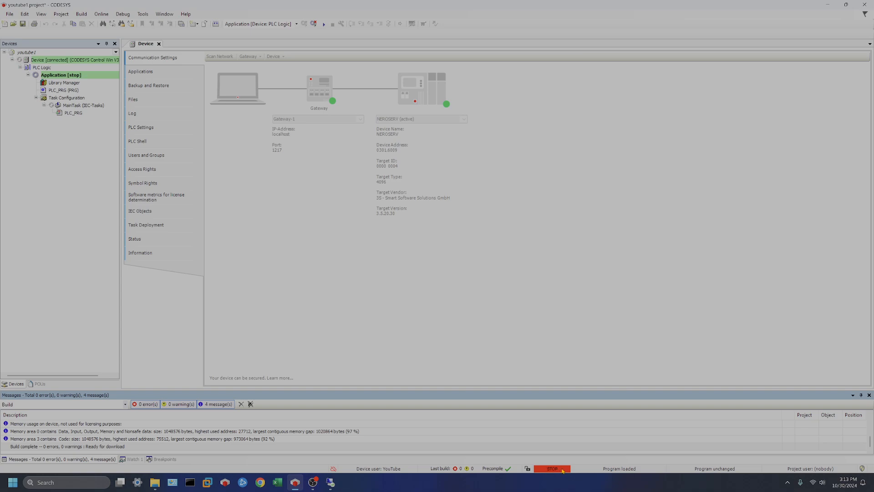
{"action": "left_click", "coordinate": [323, 24]}
{"action": "left_click", "coordinate": [313, 24]}
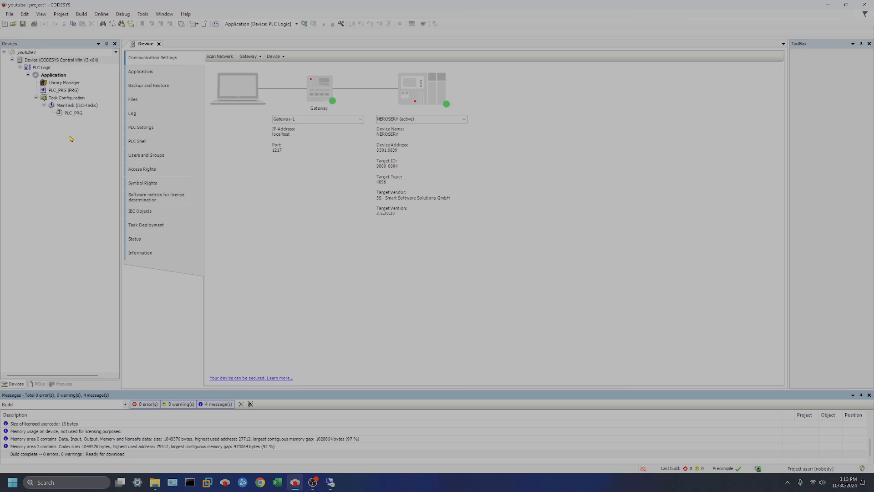
Step: Open the Add Device catalogue for the PLC Device node in the Devices tree
{"action": "right_click", "coordinate": [59, 76]}
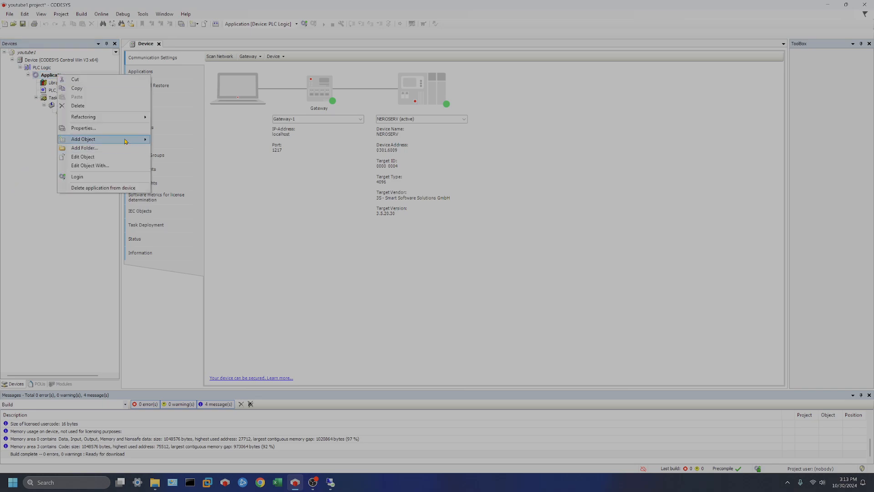
{"action": "left_click", "coordinate": [31, 106]}
{"action": "left_click", "coordinate": [50, 77]}
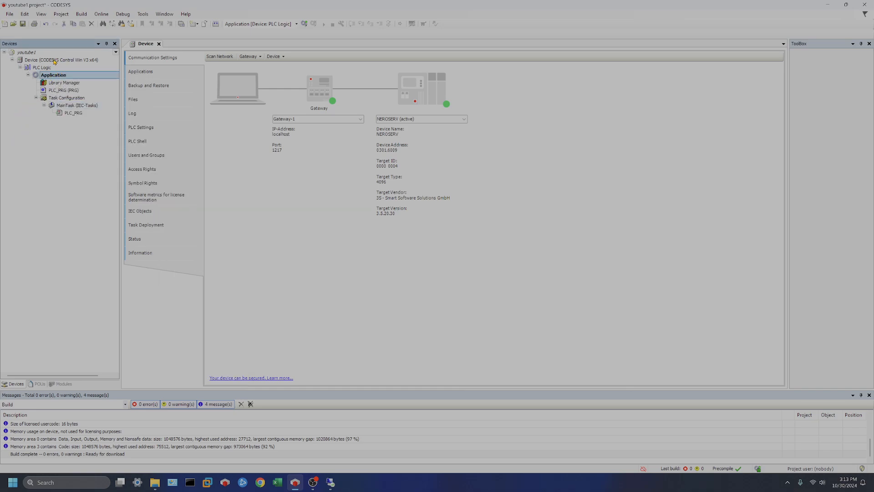
{"action": "left_click", "coordinate": [55, 60]}
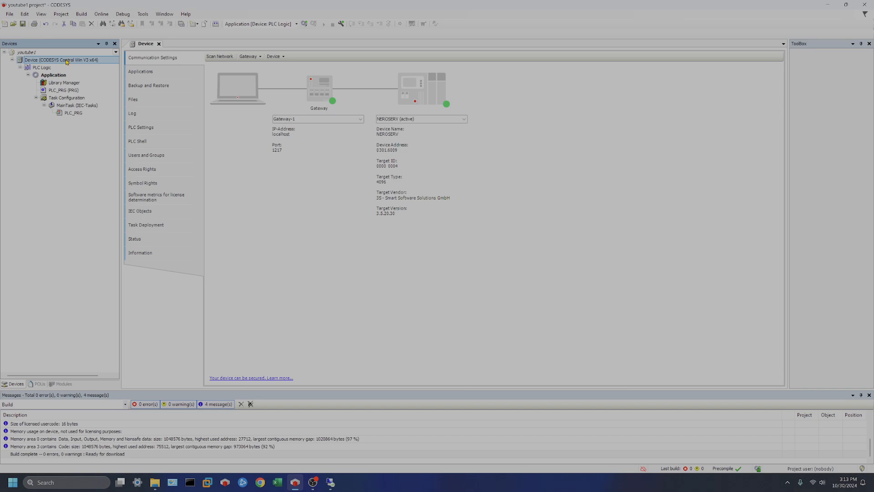
{"action": "right_click", "coordinate": [67, 60]}
{"action": "mouse_move", "coordinate": [122, 129]}
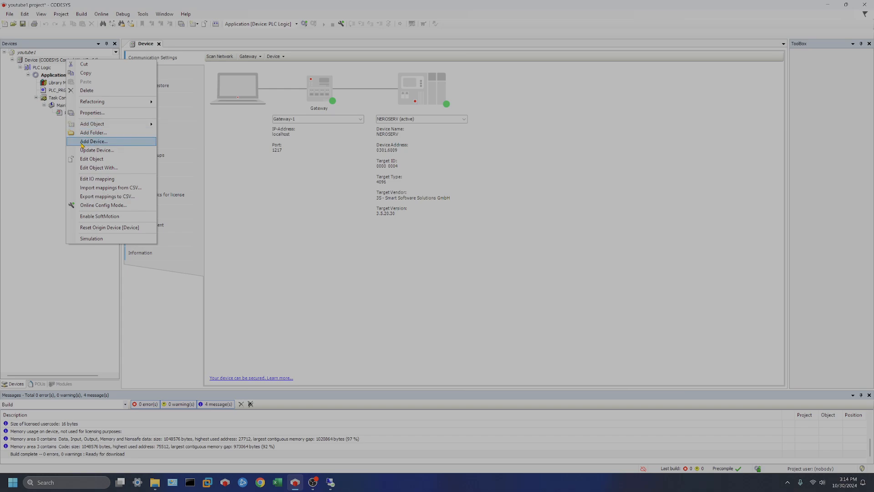
{"action": "left_click", "coordinate": [109, 145]}
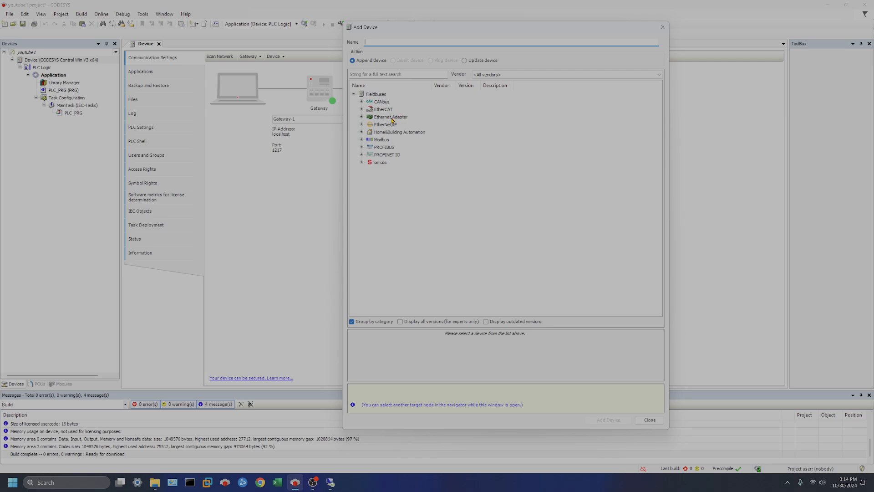
Step: Add the Ethernet device from the Ethernet Adapter category under the PLC Device
{"action": "left_click", "coordinate": [357, 117]}
{"action": "left_click", "coordinate": [361, 117]}
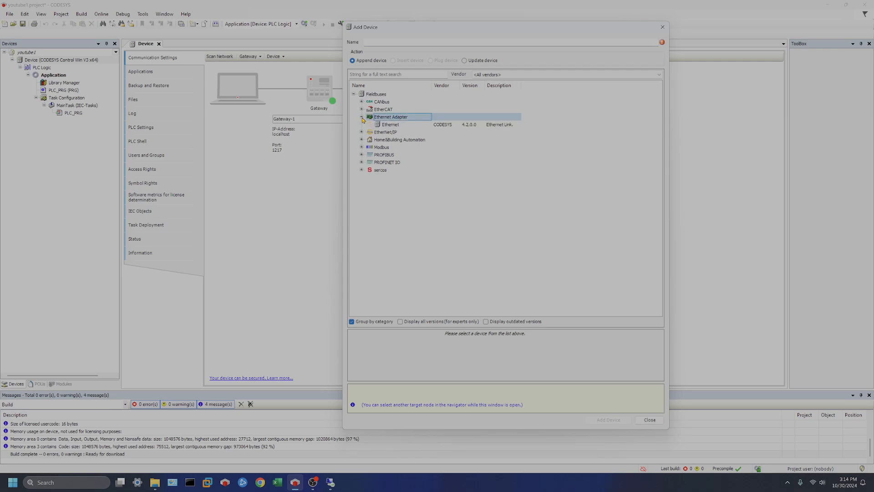
{"action": "left_click", "coordinate": [394, 125]}
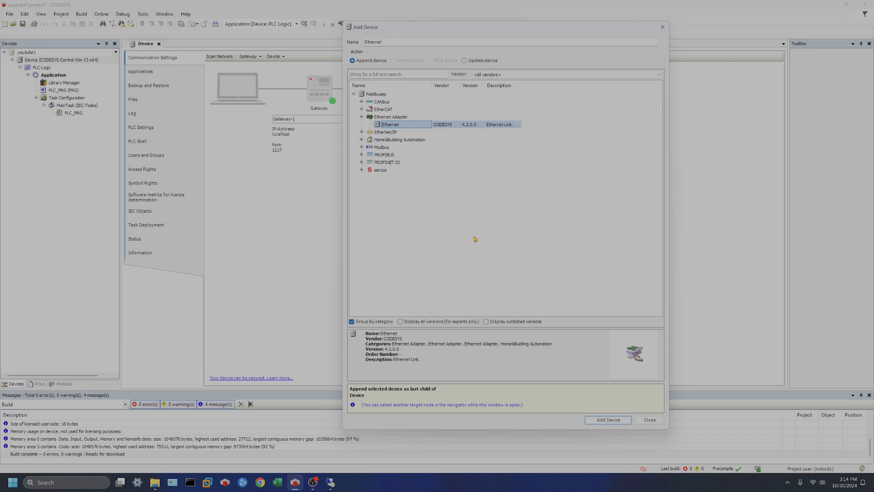
{"action": "left_click", "coordinate": [603, 419]}
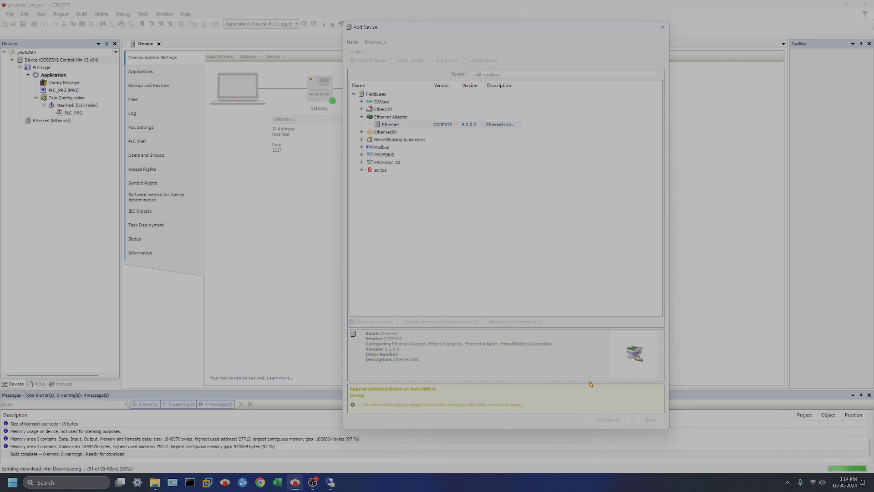
{"action": "left_click", "coordinate": [650, 419]}
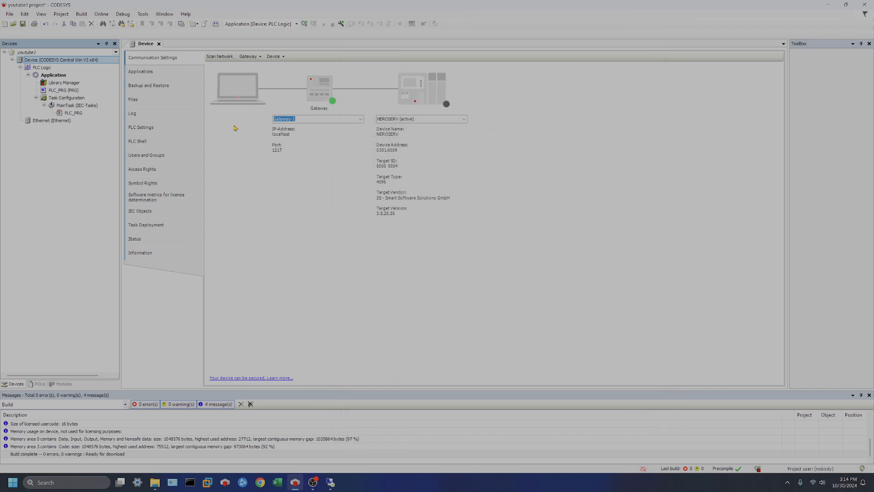
Step: Set the Ethernet adapter's network interface to Ethernet, IP 192.168.1.9, subnet 255.255.255.0
{"action": "left_click", "coordinate": [44, 120]}
{"action": "double_click", "coordinate": [44, 121]}
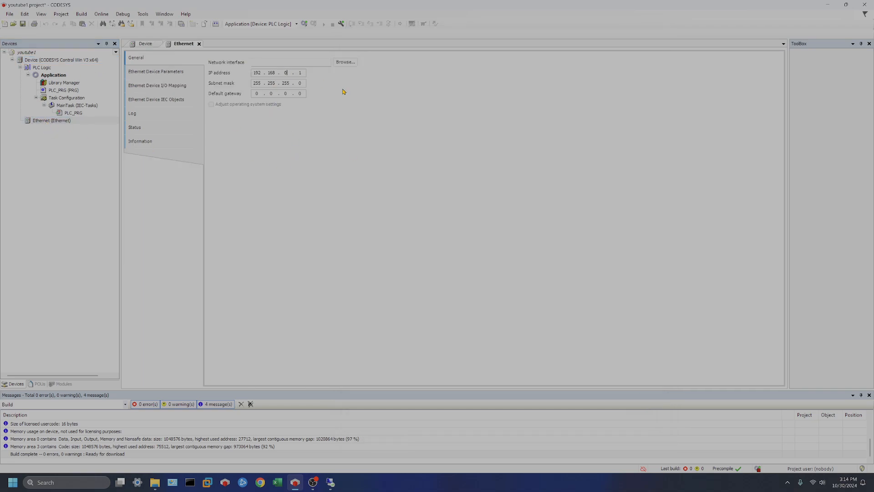
{"action": "type", "text": "19"}
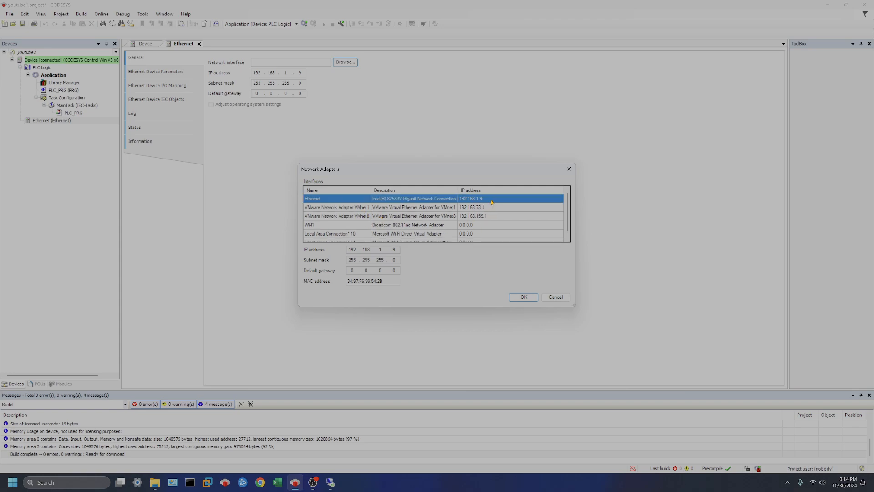
{"action": "left_click", "coordinate": [518, 298]}
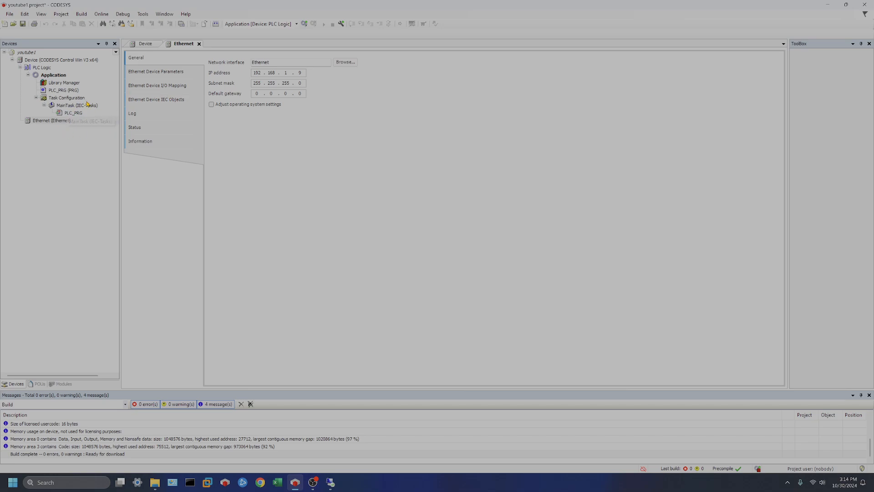
{"action": "left_click", "coordinate": [53, 76]}
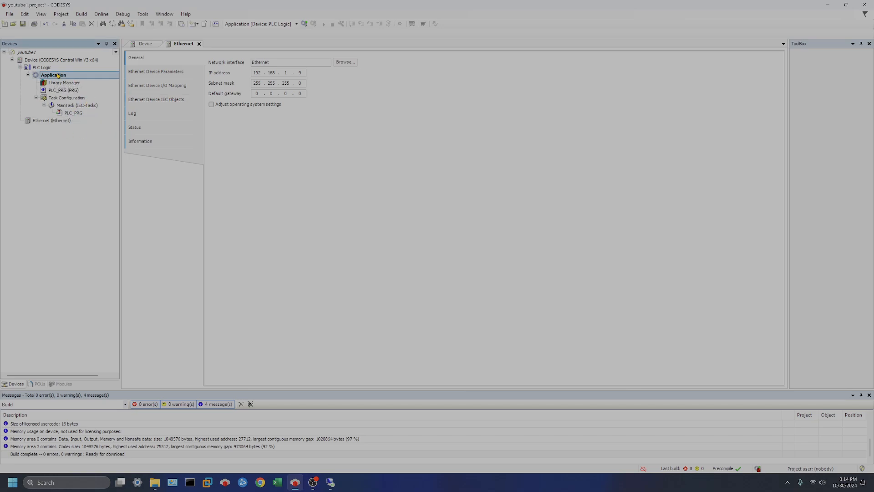
Step: Add a Global Variable List named GVL to the Application
{"action": "right_click", "coordinate": [57, 75]}
{"action": "mouse_move", "coordinate": [124, 138]}
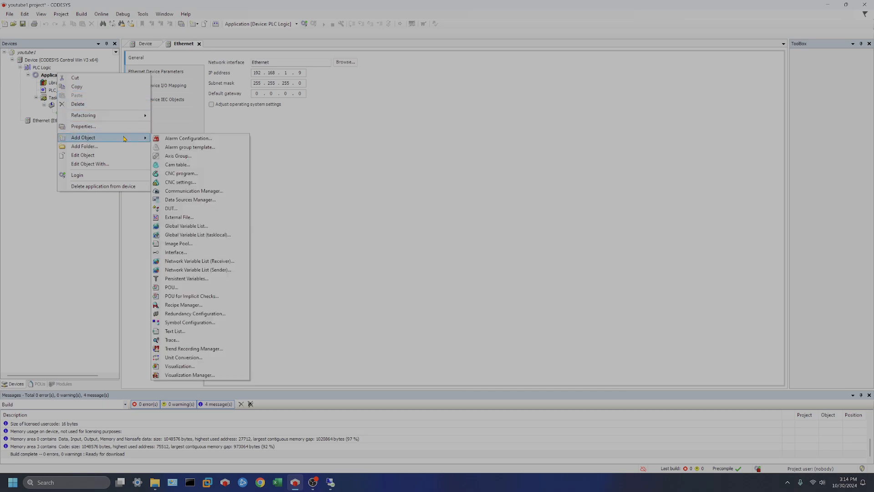
{"action": "left_click", "coordinate": [223, 227]}
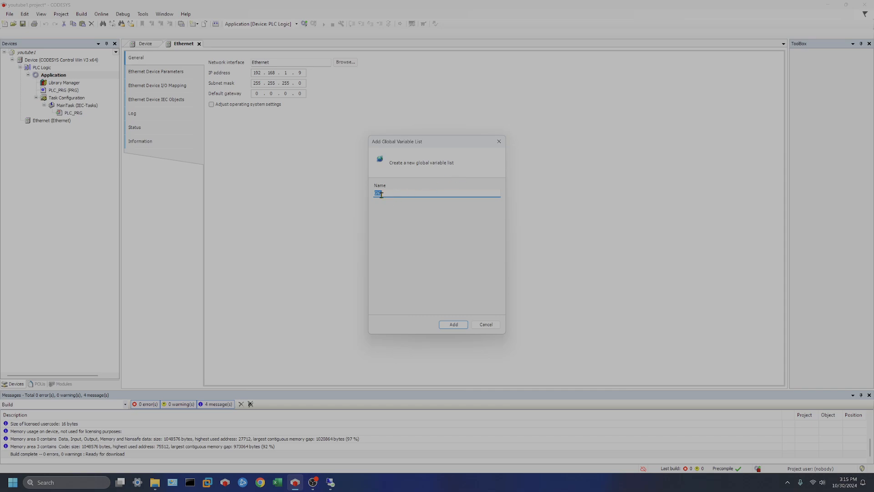
{"action": "left_click", "coordinate": [453, 325]}
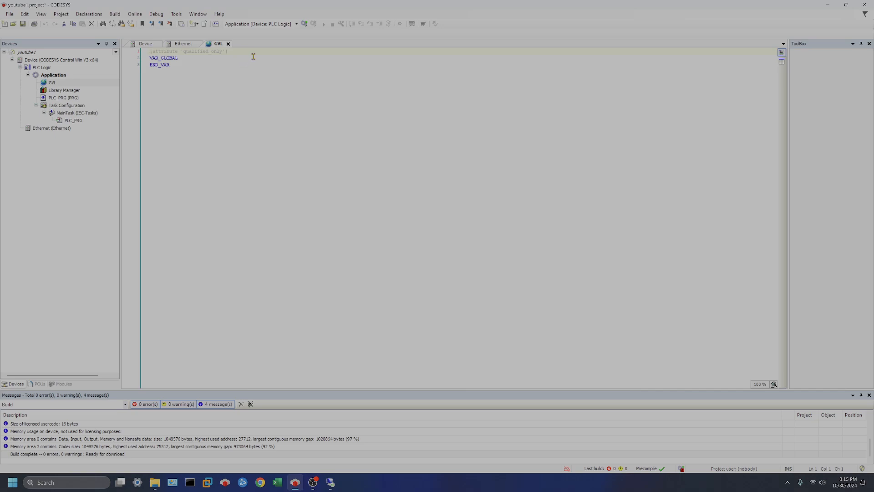
Step: Delete the {attribute 'qualified_only'} line from the top of GVL
{"action": "left_click", "coordinate": [239, 52]}
{"action": "left_click_drag", "start_coordinate": [240, 51], "coordinate": [150, 51]}
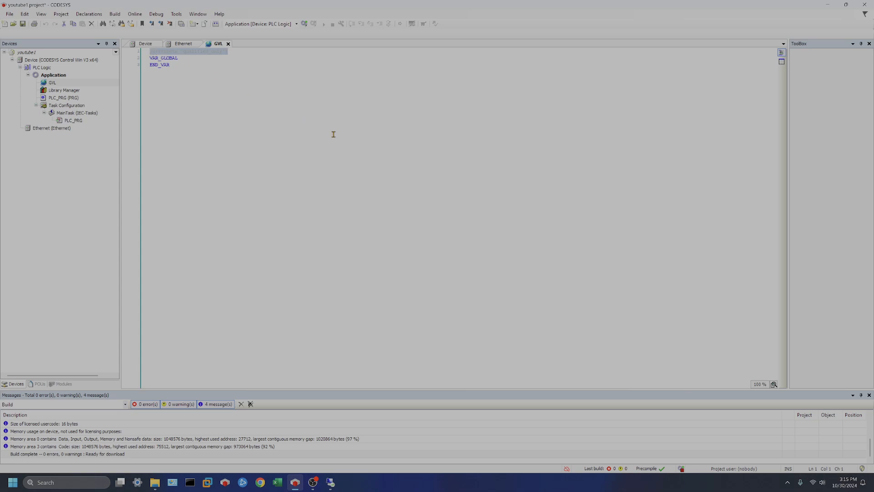
{"action": "key", "text": "Delete"}
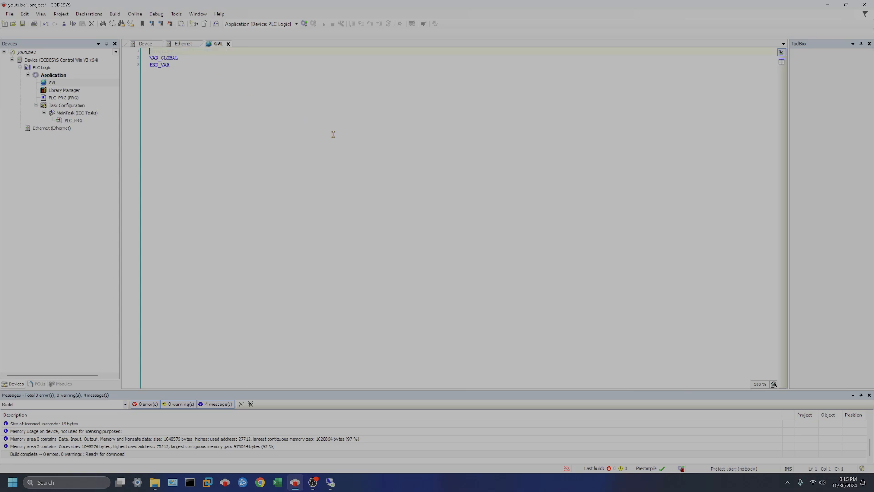
{"action": "key", "text": "Down"}
{"action": "key", "text": "BackSpace"}
Step: Declare START : BOOL ; inside the VAR_GLOBAL block
{"action": "key", "text": "End"}
{"action": "key", "text": "Return"}
{"action": "key", "text": "Return"}
{"action": "key", "text": "Return"}
{"action": "type", "text": "STAR"}
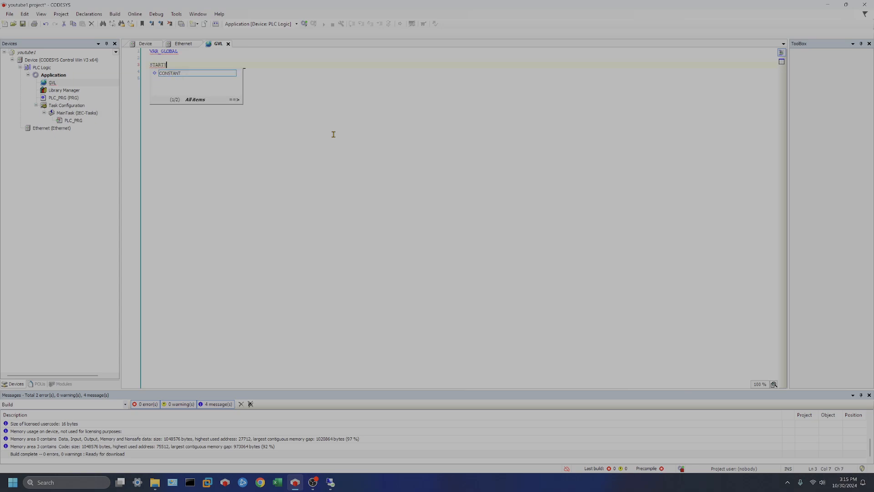
{"action": "type", "text": "T : BOOL ;"}
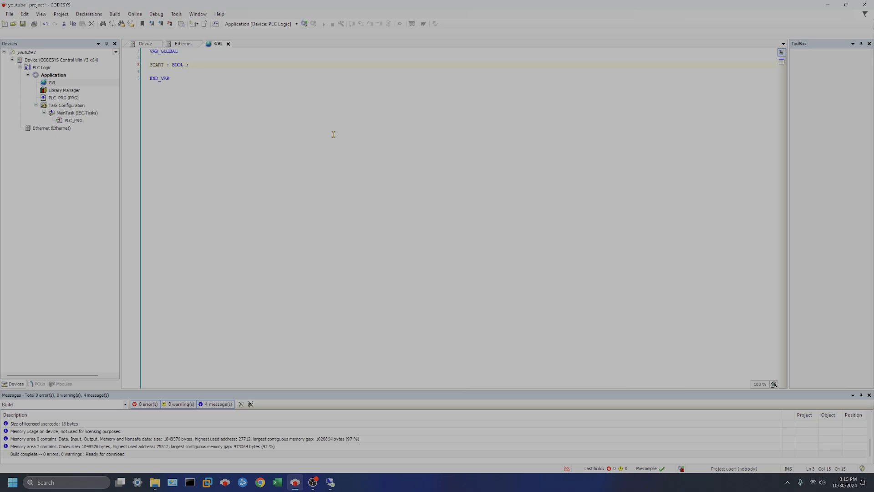
{"action": "left_click", "coordinate": [283, 4]}
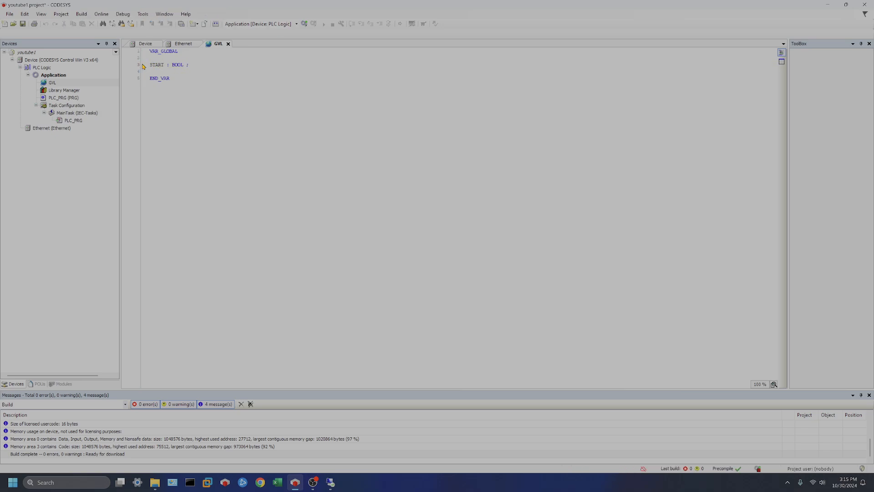
{"action": "left_click", "coordinate": [152, 65]}
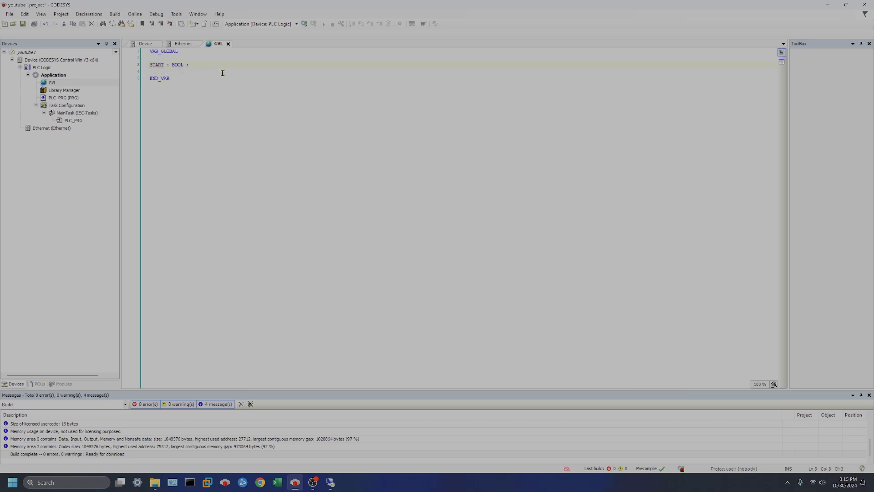
Step: Try a RUN_TIMER : TON declaration below START, then erase it
{"action": "left_click", "coordinate": [196, 65]}
{"action": "key", "text": "Return"}
{"action": "type", "text": "UN"}
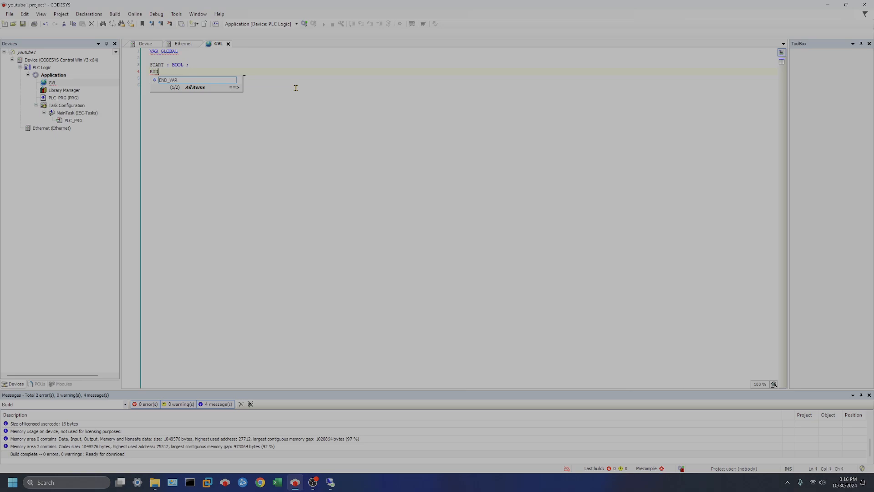
{"action": "type", "text": "_TIMER : "}
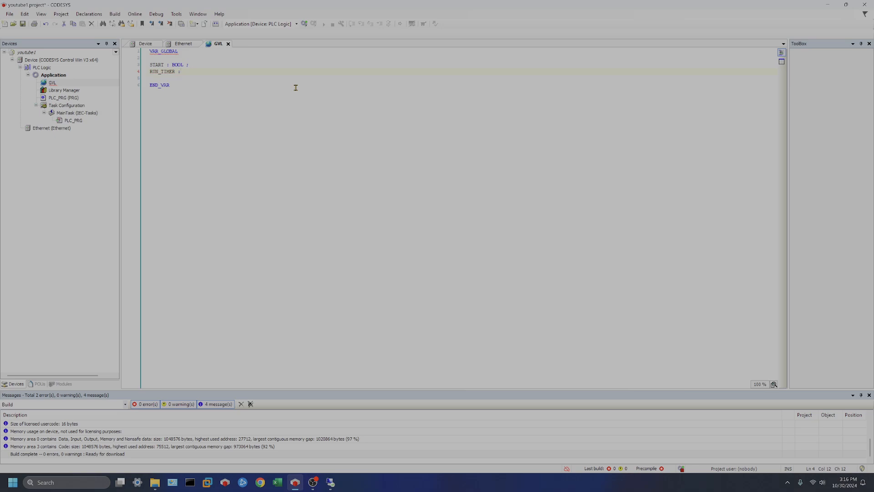
{"action": "type", "text": "TON"}
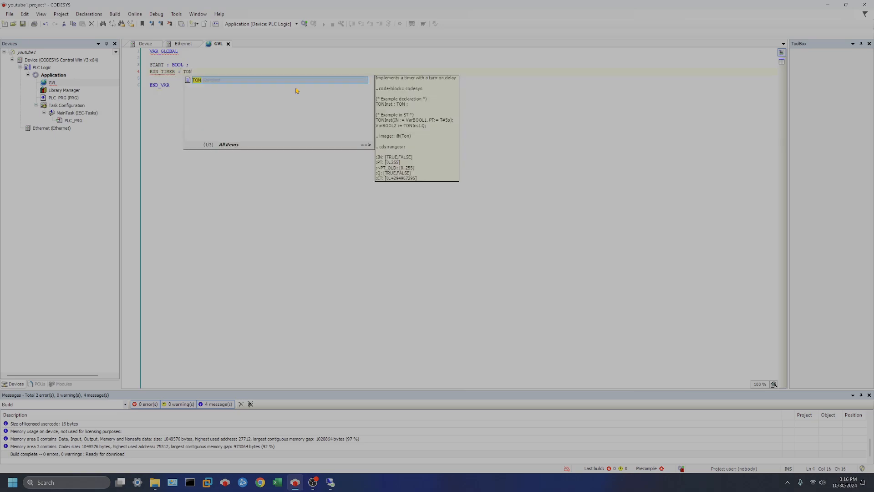
{"action": "key", "text": "Escape"}
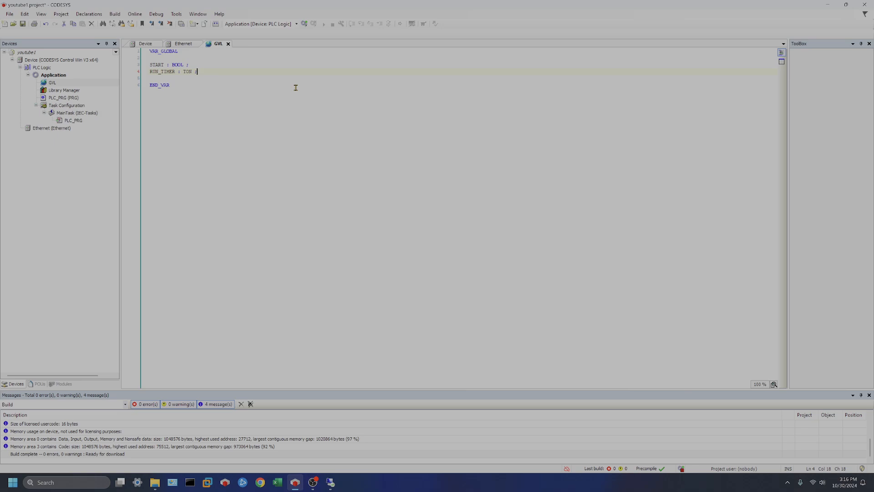
{"action": "type", "text": ";"}
{"action": "key", "text": "Return"}
{"action": "key", "text": "BackSpace"}
{"action": "key", "text": "BackSpace"}
{"action": "key", "text": "BackSpace"}
{"action": "key", "text": "BackSpace"}
{"action": "key", "text": "BackSpace"}
{"action": "key", "text": "BackSpace"}
{"action": "key", "text": "BackSpace"}
{"action": "key", "text": "BackSpace"}
{"action": "key", "text": "BackSpace"}
{"action": "key", "text": "BackSpace"}
{"action": "key", "text": "BackSpace"}
{"action": "key", "text": "BackSpace"}
{"action": "key", "text": "BackSpace"}
{"action": "key", "text": "BackSpace"}
{"action": "key", "text": "BackSpace"}
{"action": "key", "text": "BackSpace"}
{"action": "key", "text": "BackSpace"}
{"action": "key", "text": "BackSpace"}
Step: Declare MOTOR_RUNNING : BOOL ; and HMI_LIGHT : BOOL ; on new lines below START
{"action": "type", "text": "MOTOR"}
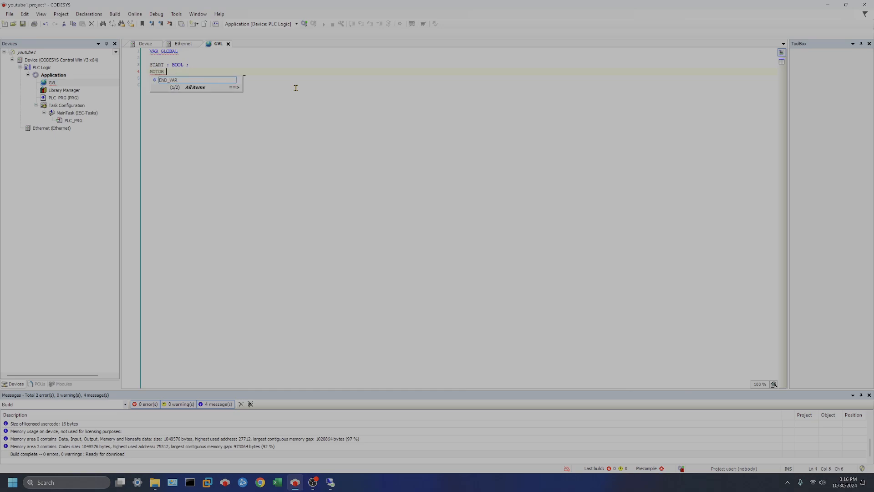
{"action": "type", "text": "_RUNNING"}
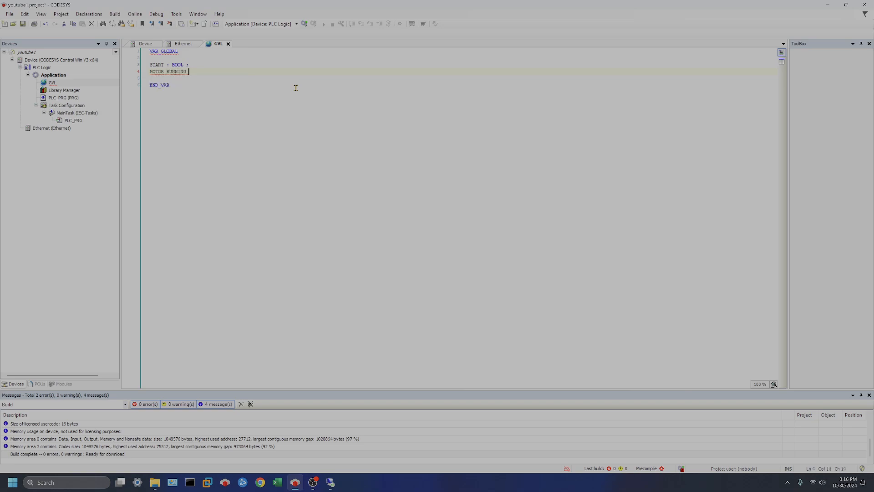
{"action": "type", "text": " : BOOL ;"}
{"action": "key", "text": "Return"}
{"action": "type", "text": "HMI_"}
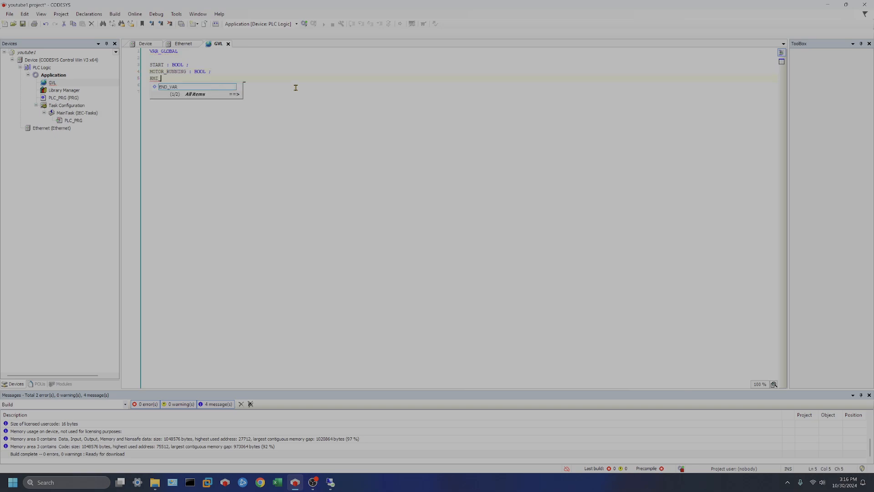
{"action": "type", "text": "LIGHT : BOOL"}
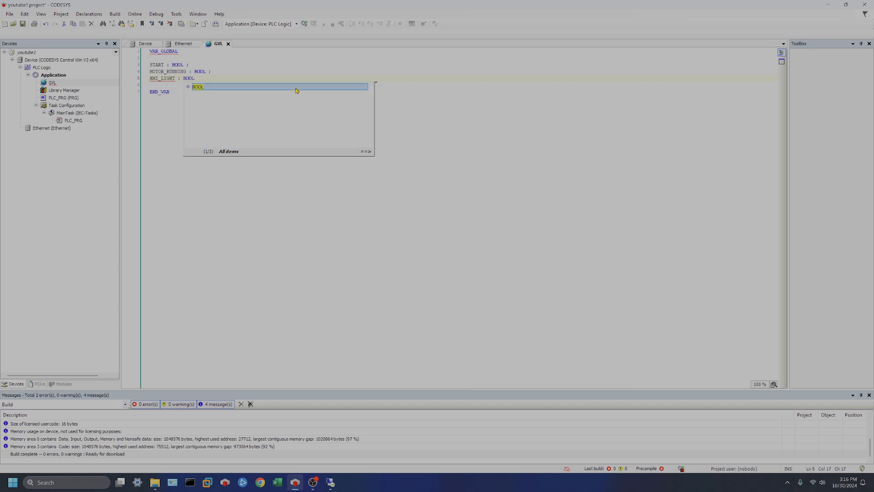
{"action": "type", "text": " ;"}
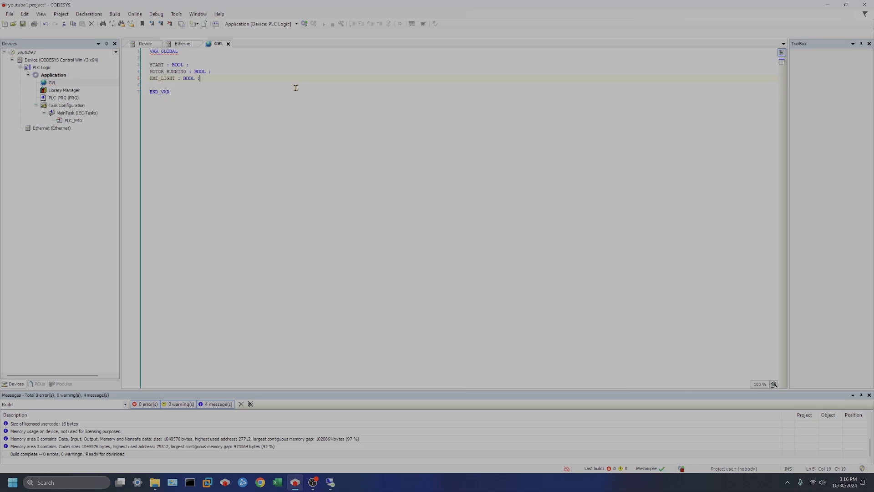
{"action": "key", "text": "Up"}
{"action": "key", "text": "Up"}
{"action": "key", "text": "Left"}
{"action": "key", "text": "Left"}
{"action": "key", "text": "Left"}
{"action": "key", "text": "Left"}
{"action": "key", "text": "Left"}
{"action": "key", "text": "Left"}
{"action": "key", "text": "Left"}
{"action": "key", "text": "Left"}
{"action": "key", "text": "Left"}
{"action": "key", "text": "Left"}
{"action": "key", "text": "Left"}
{"action": "key", "text": "Left"}
{"action": "type", "text": "x"}
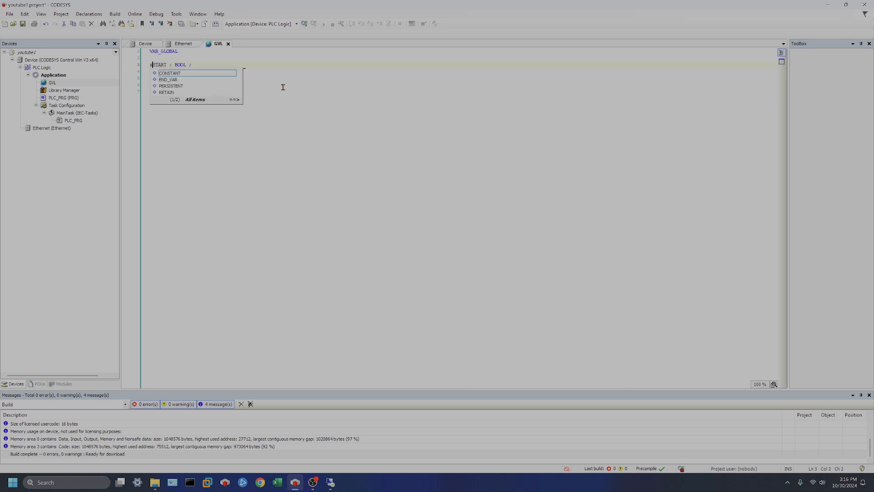
{"action": "key", "text": "Escape"}
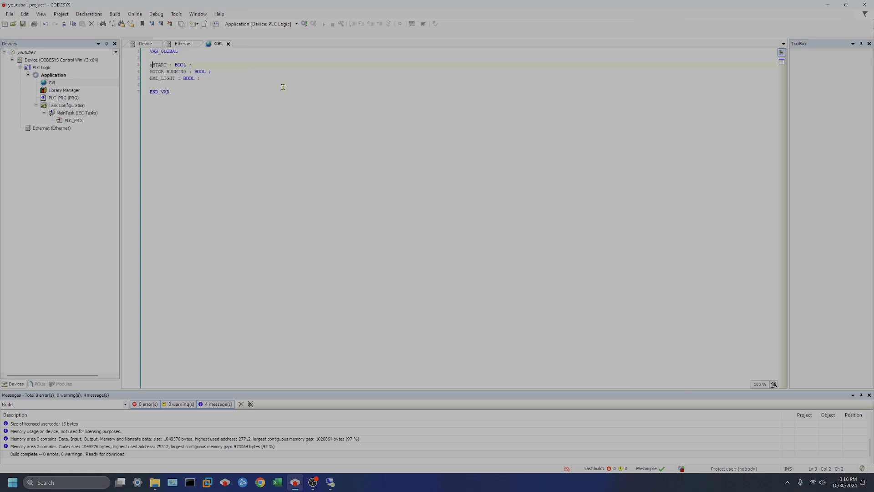
Step: Remove the stray x before START and save the youtube1 project
{"action": "key", "text": "BackSpace"}
{"action": "left_click", "coordinate": [23, 24]}
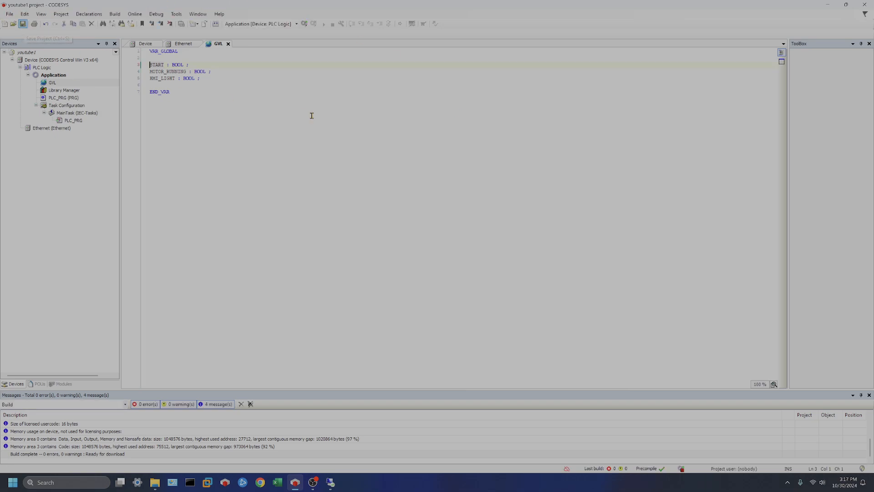
Step: Log in to the Control Win V3 PLC, download the changes, and start the application
{"action": "left_click", "coordinate": [304, 23]}
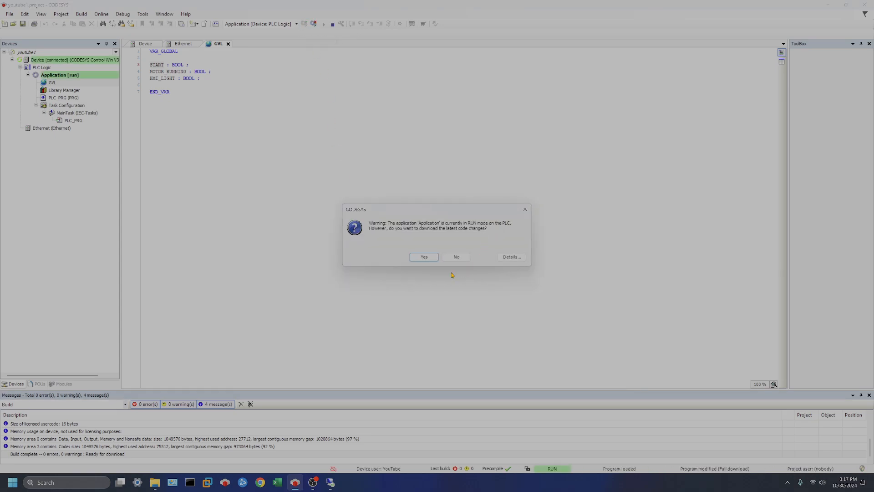
{"action": "left_click", "coordinate": [423, 257]}
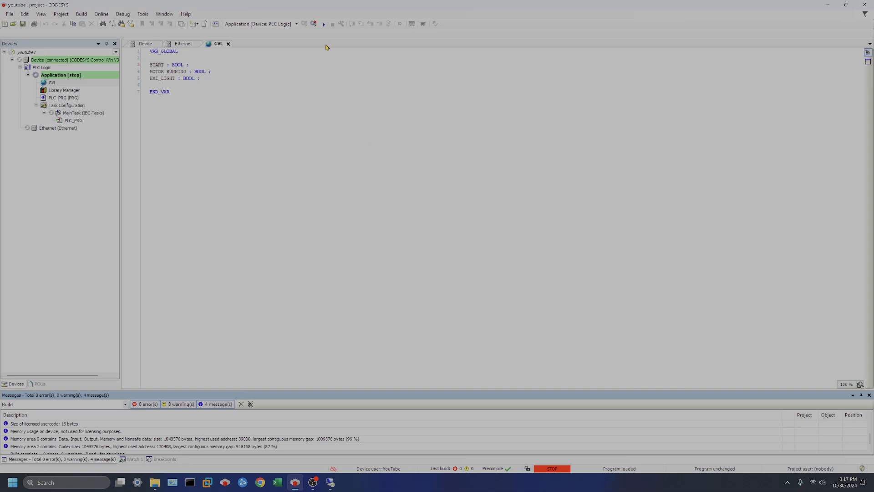
{"action": "left_click", "coordinate": [326, 29]}
Step: Open PLC_PRG and collapse its variable declaration pane
{"action": "double_click", "coordinate": [61, 97]}
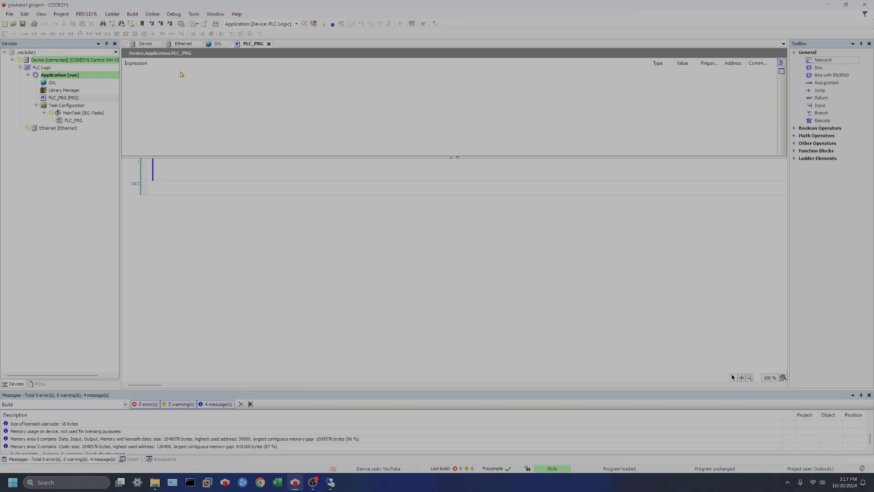
{"action": "left_click", "coordinate": [451, 157]}
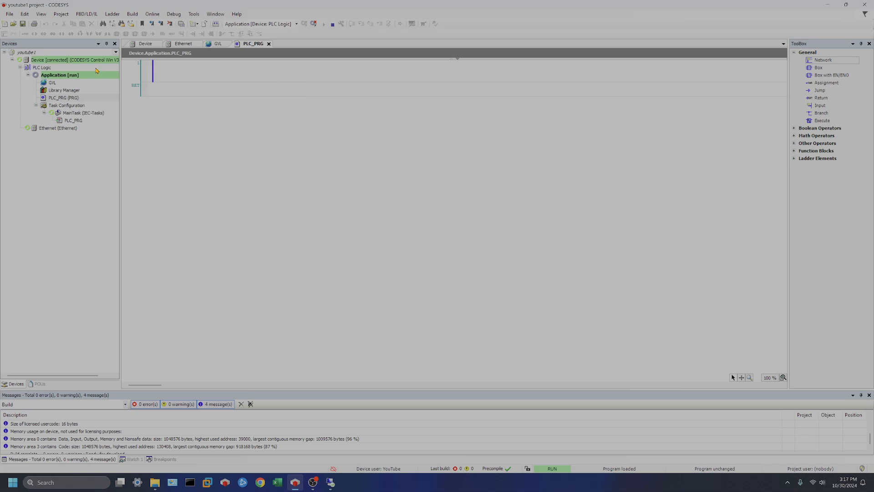